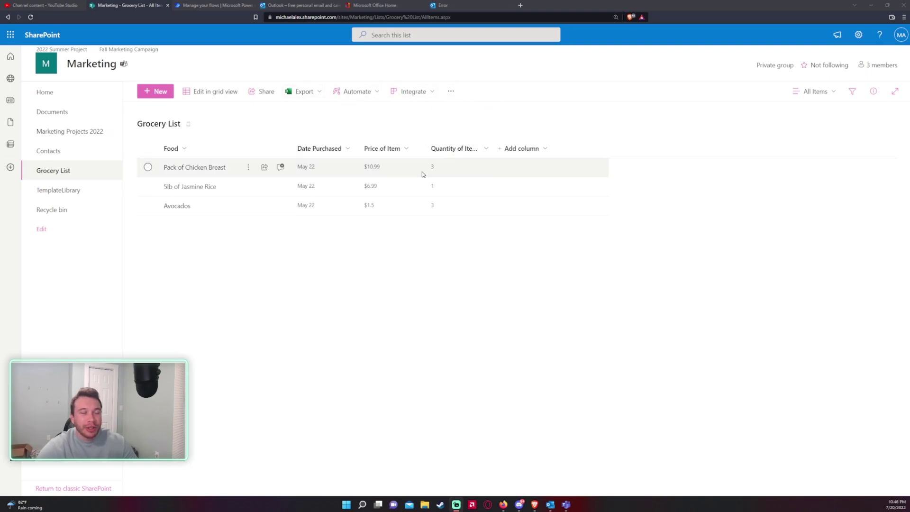
# Open the Grocery List on the Marketing SharePoint site, zoomed in for readability
pyautogui.click(45, 92)
pyautogui.hotkey('ctrl', '+')
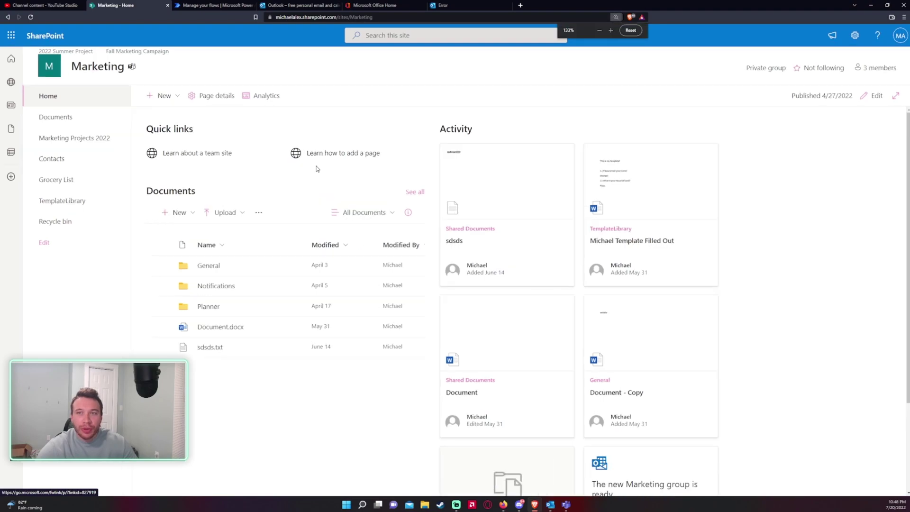
pyautogui.hotkey('ctrl', '+')
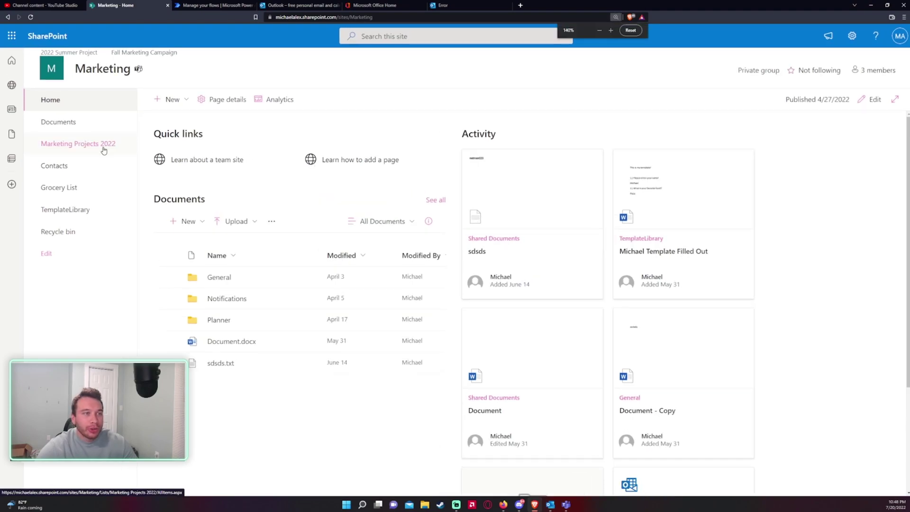
pyautogui.click(852, 36)
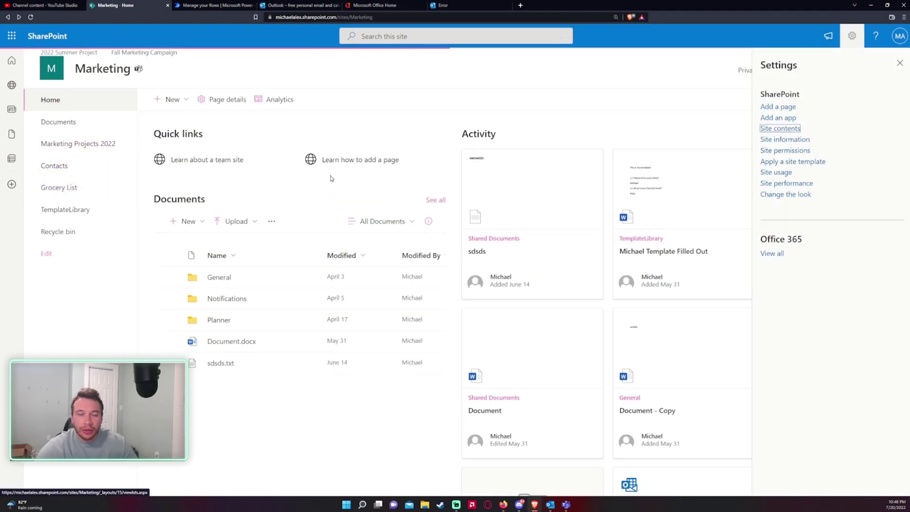
pyautogui.scroll(-1, 211, 277)
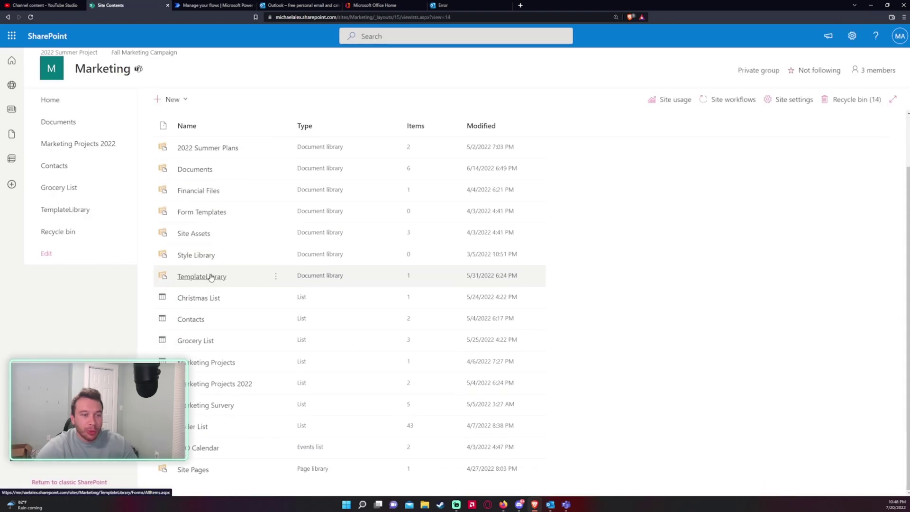
pyautogui.click(207, 345)
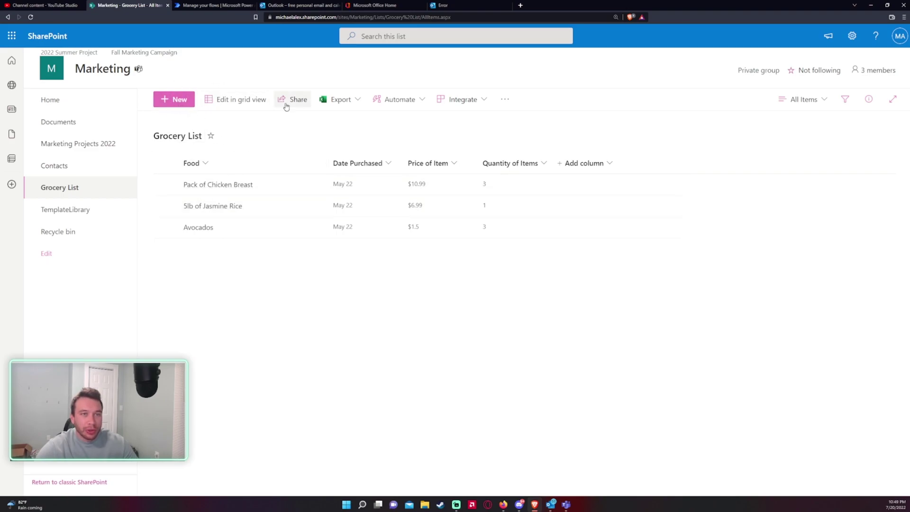
# Go to My flows in Power Automate and bring up the New flow choices
pyautogui.click(215, 5)
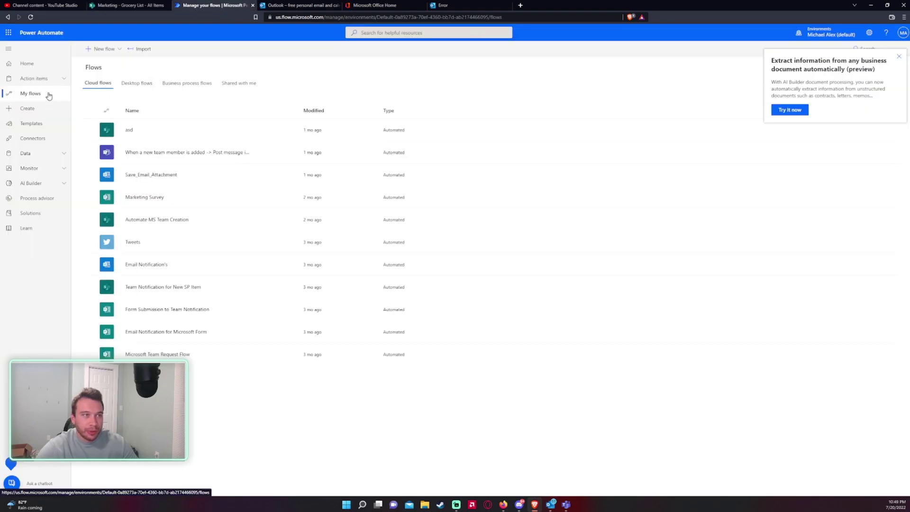
pyautogui.click(28, 63)
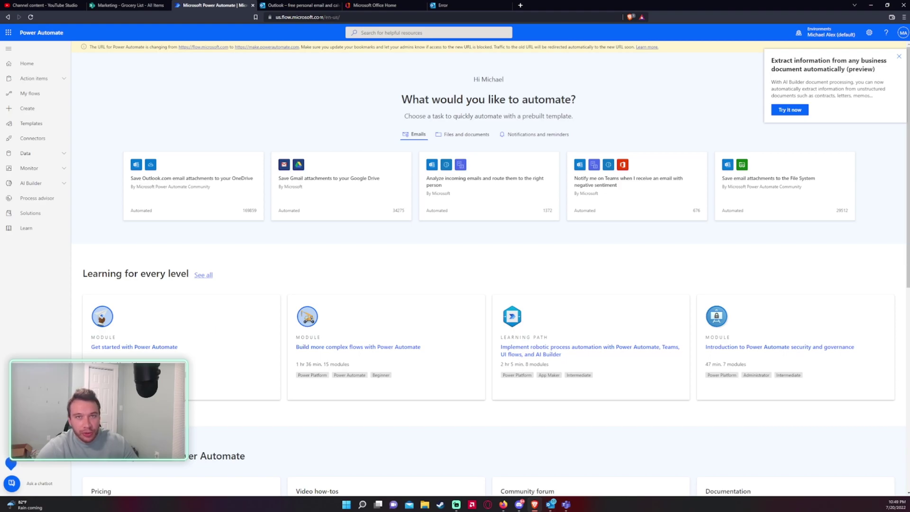
pyautogui.click(30, 93)
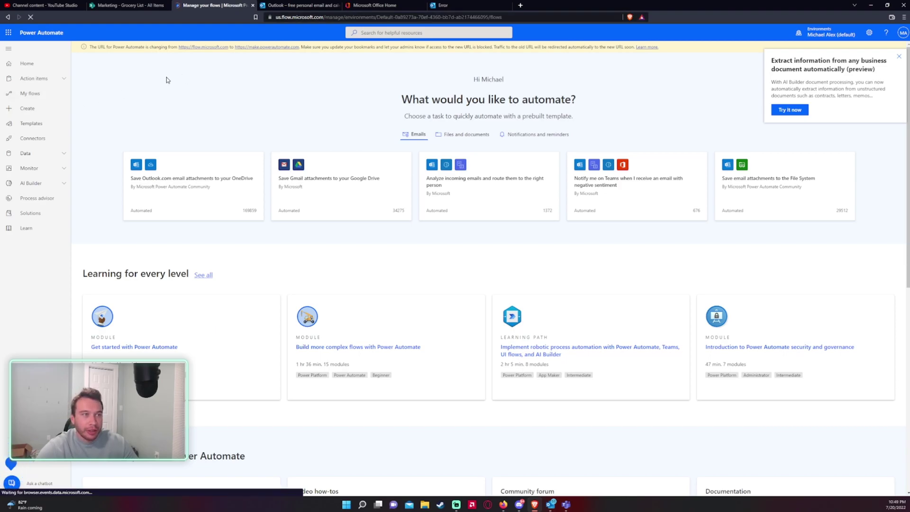
pyautogui.click(52, 66)
pyautogui.click(54, 93)
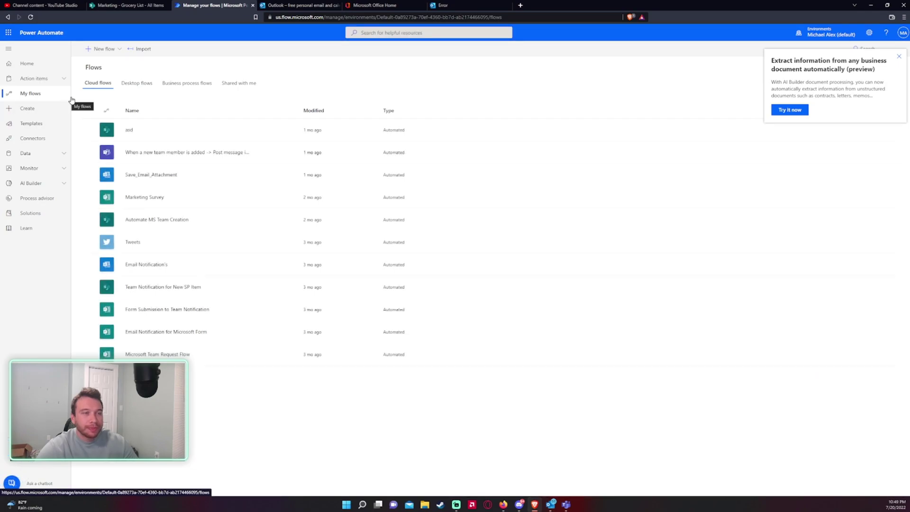
pyautogui.click(105, 49)
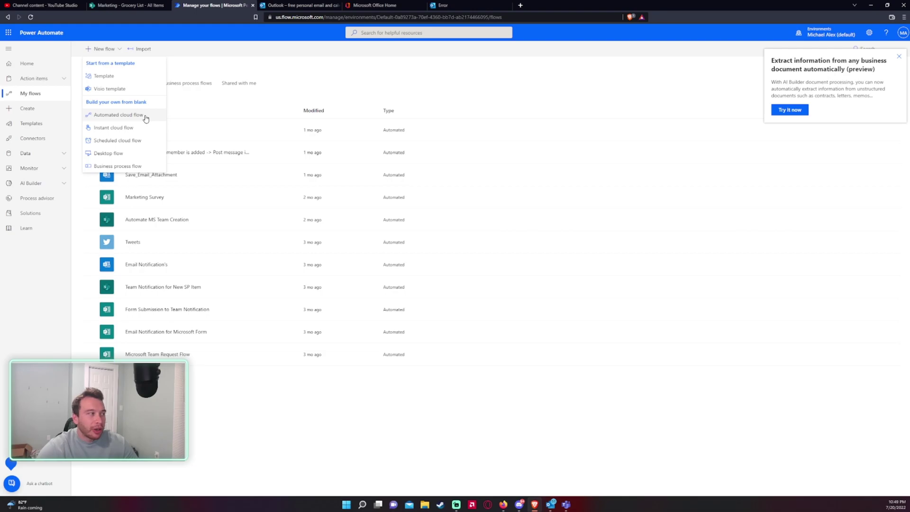
# Start an automated cloud flow named 'Grocery List New Item Automated Email - Marketing SP'
pyautogui.click(119, 114)
pyautogui.write('sharepio')
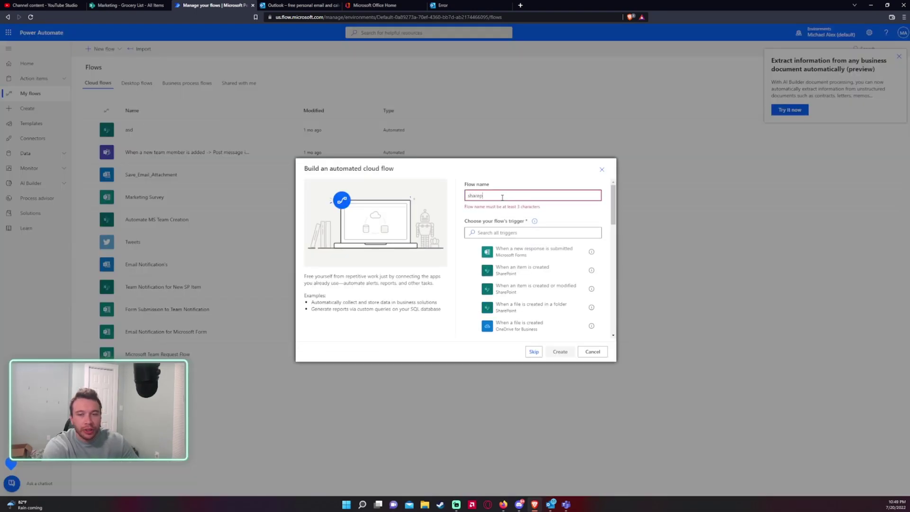
pyautogui.press('BackSpace')
pyautogui.press('BackSpace')
pyautogui.press('BackSpace')
pyautogui.press('BackSpace')
pyautogui.press('BackSpace')
pyautogui.press('BackSpace')
pyautogui.press('BackSpace')
pyautogui.press('BackSpace')
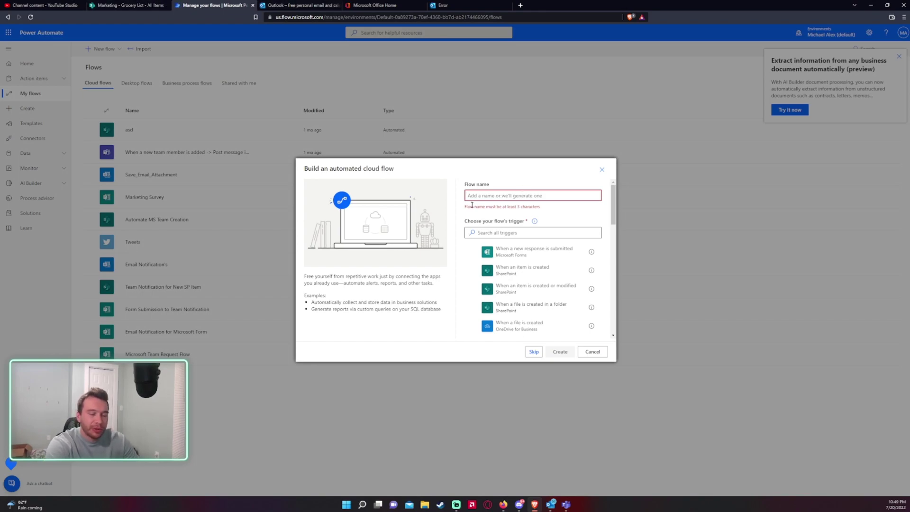
pyautogui.write('Grocery List New Item Automated Email - Marketing SP')
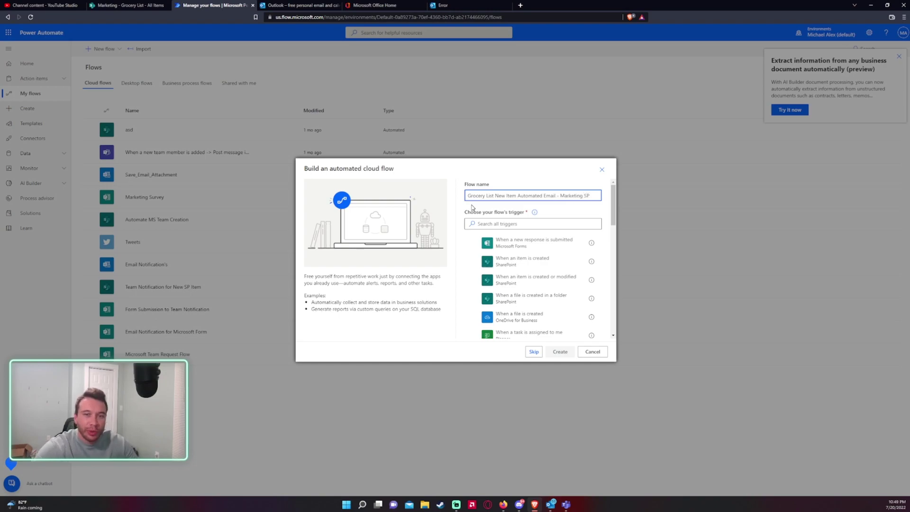
# Choose the SharePoint 'When an item is created' trigger and create the flow
pyautogui.click(509, 224)
pyautogui.write('sharepoint')
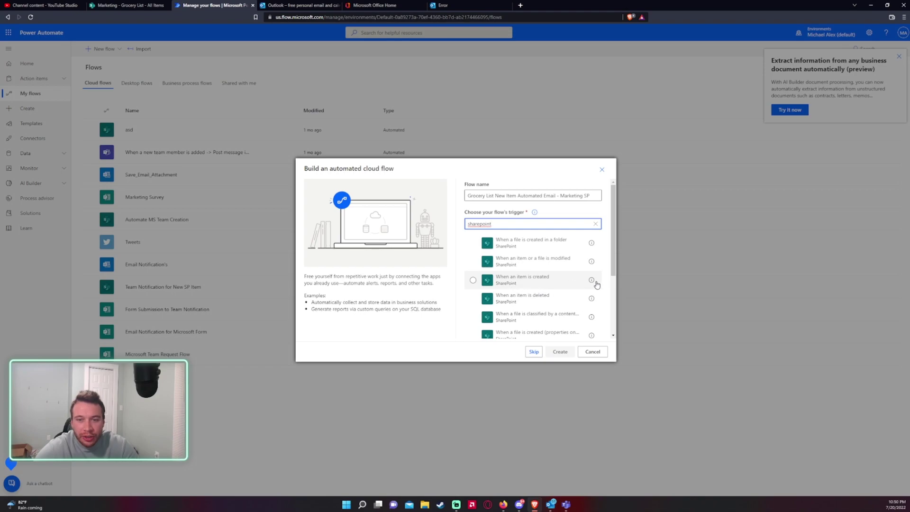
pyautogui.click(575, 283)
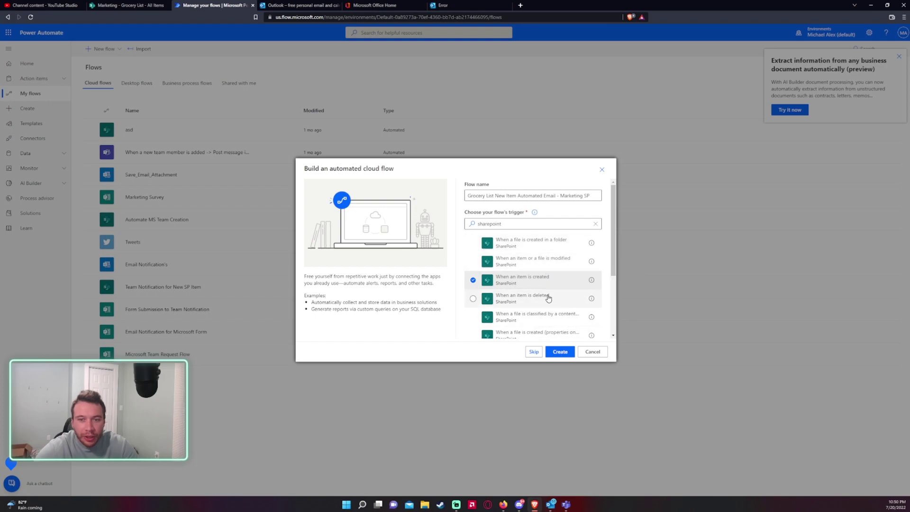
pyautogui.scroll(-3, 545, 297)
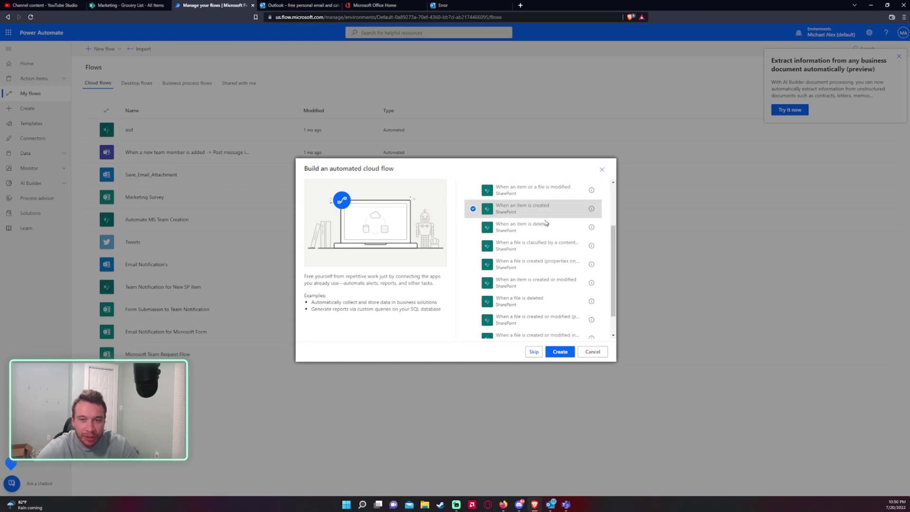
pyautogui.click(560, 354)
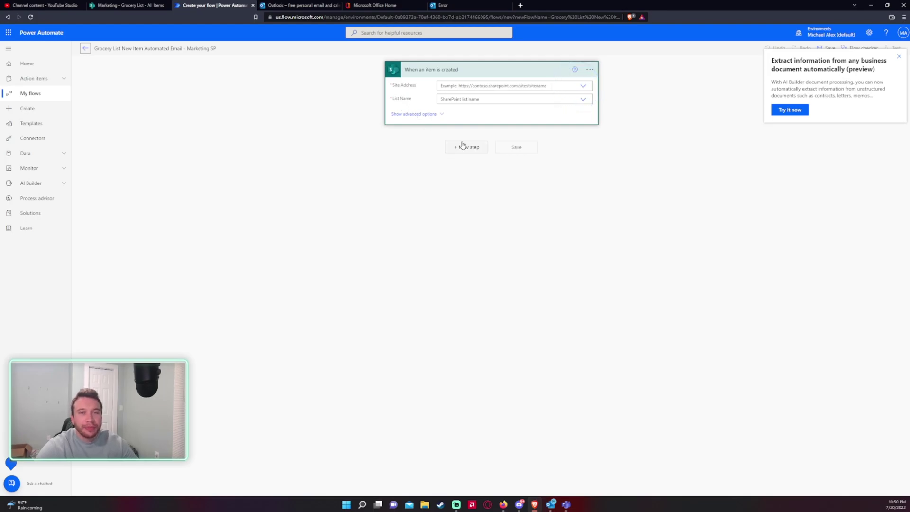
# Point the trigger at the Marketing site's Grocery List, then add a new step
pyautogui.hotkey('ctrl', '+')
pyautogui.hotkey('ctrl', '+')
pyautogui.hotkey('ctrl', '+')
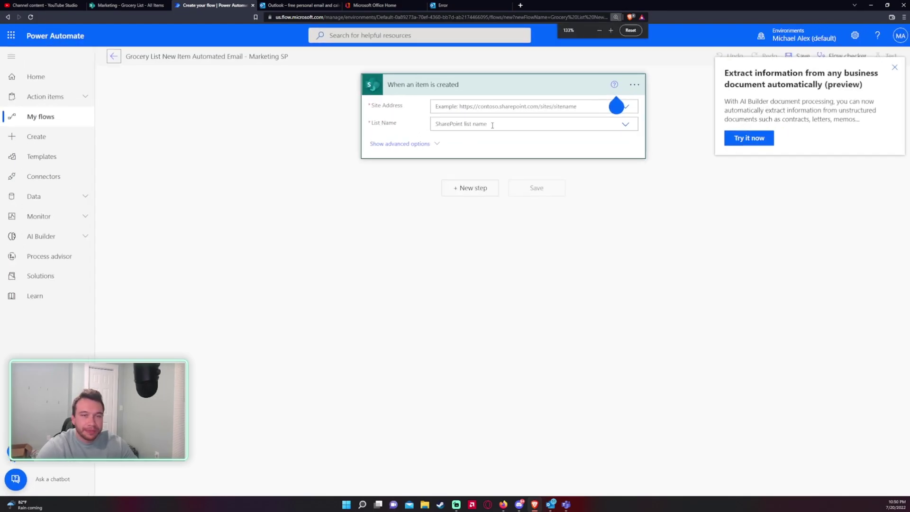
pyautogui.click(616, 107)
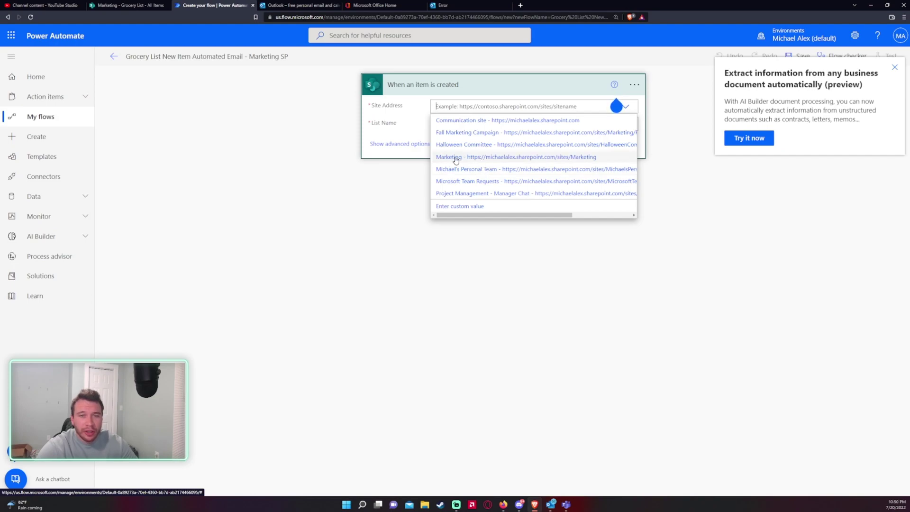
pyautogui.click(465, 161)
pyautogui.click(449, 126)
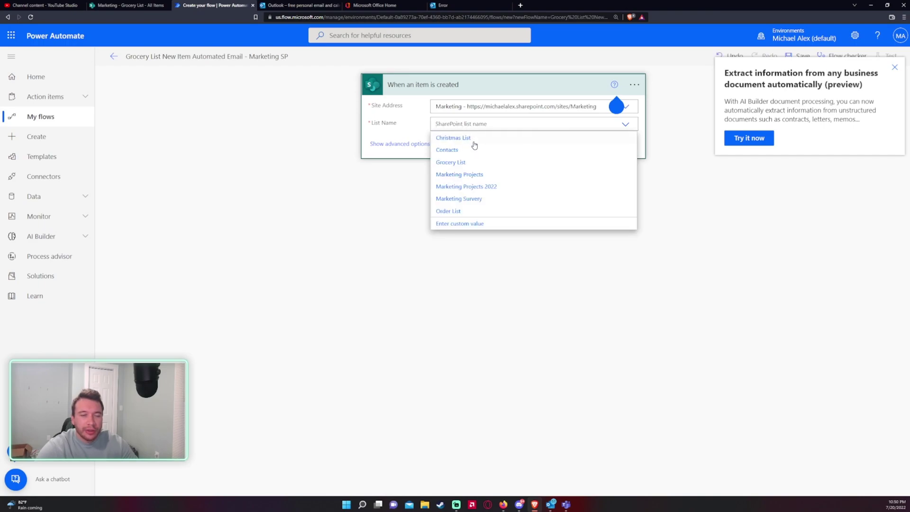
pyautogui.click(467, 165)
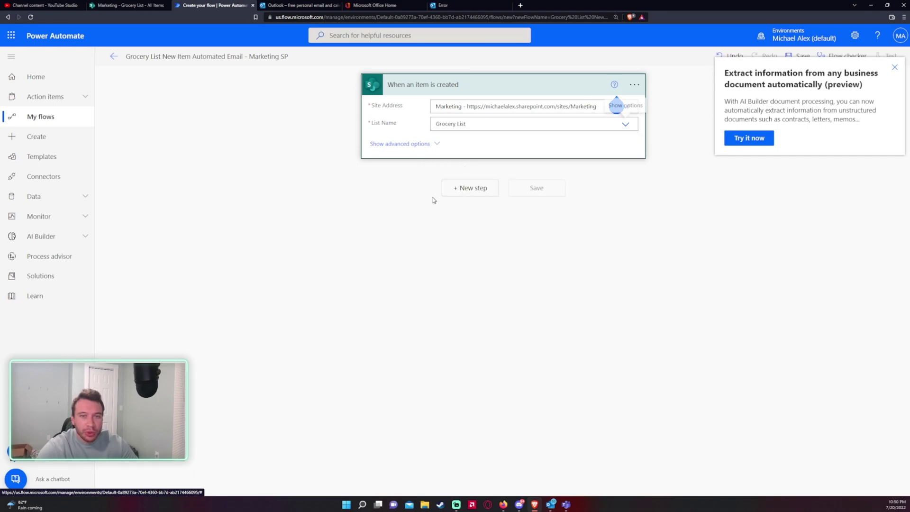
pyautogui.click(437, 145)
pyautogui.click(436, 164)
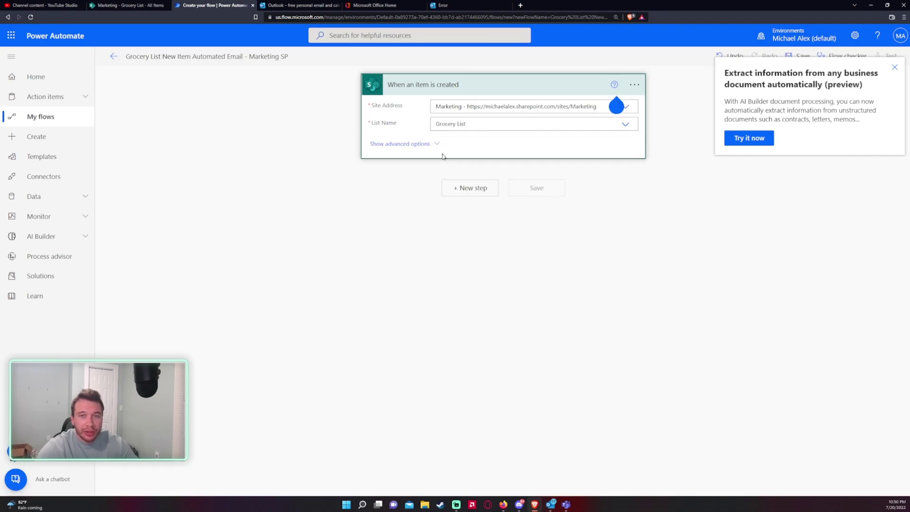
pyautogui.click(473, 192)
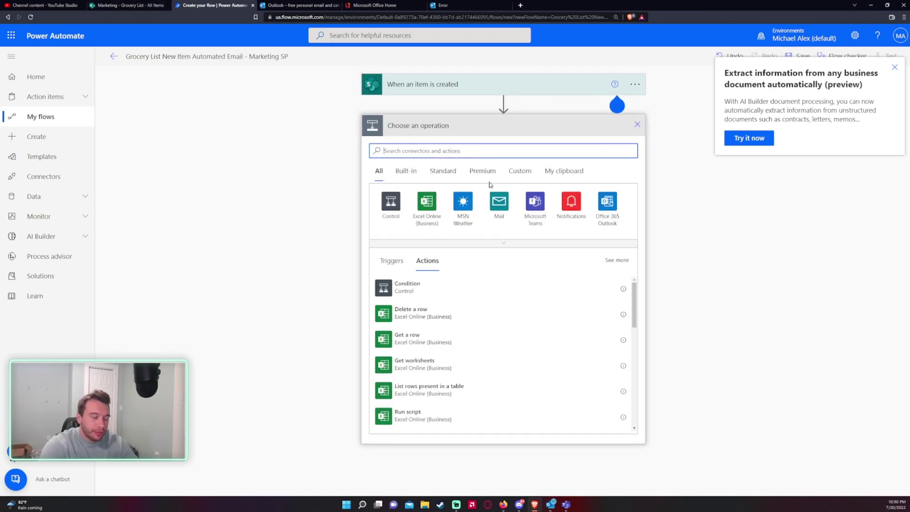
# Search the operations for email and add Office 365 Outlook's Send an email (V2)
pyautogui.write('ea')
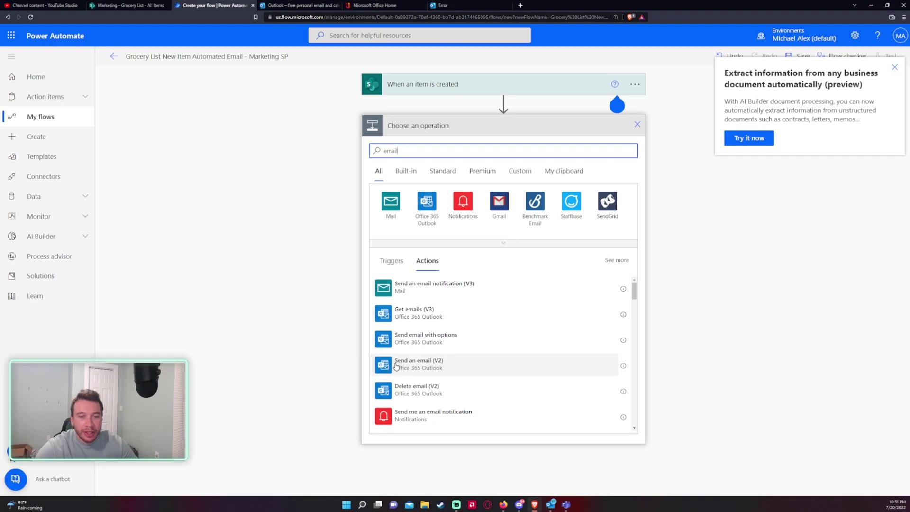
pyautogui.click(482, 370)
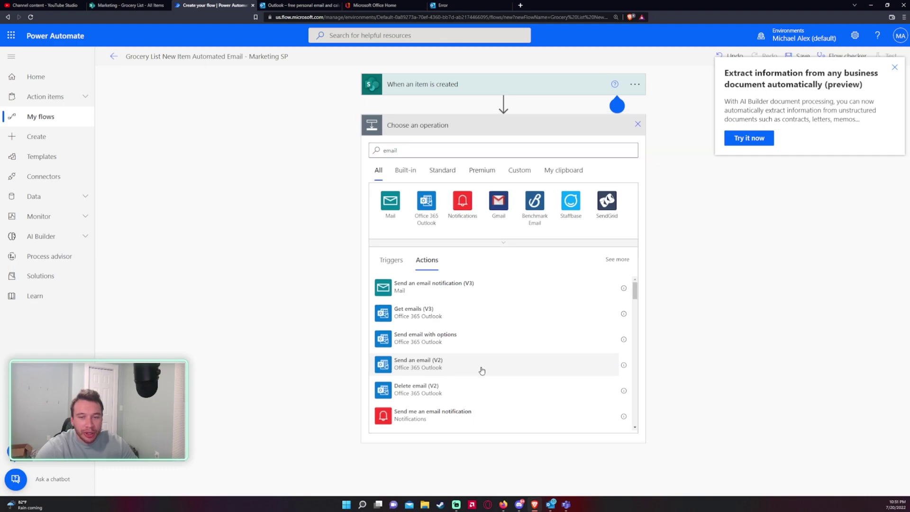
# Address the email to the chosen recipient from the suggested people
pyautogui.click(519, 149)
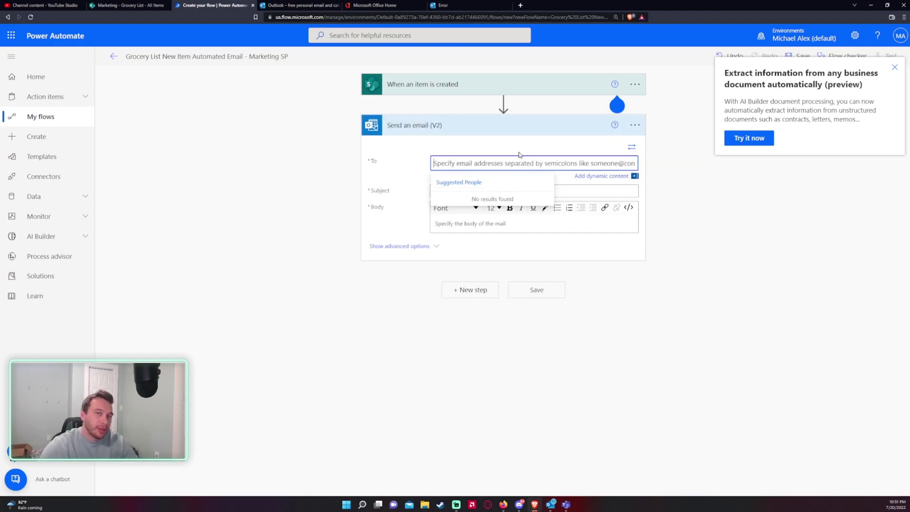
pyautogui.write('Micha')
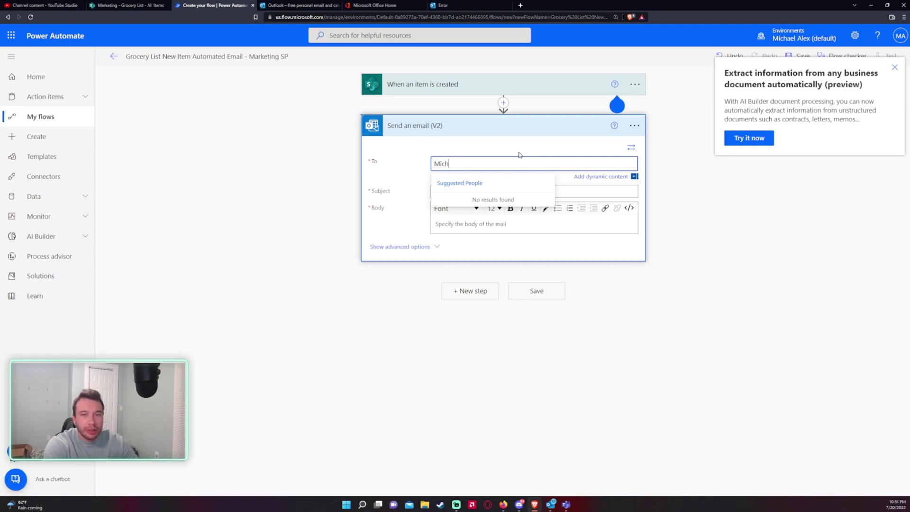
pyautogui.press('BackSpace')
pyautogui.press('BackSpace')
pyautogui.write('Michael')
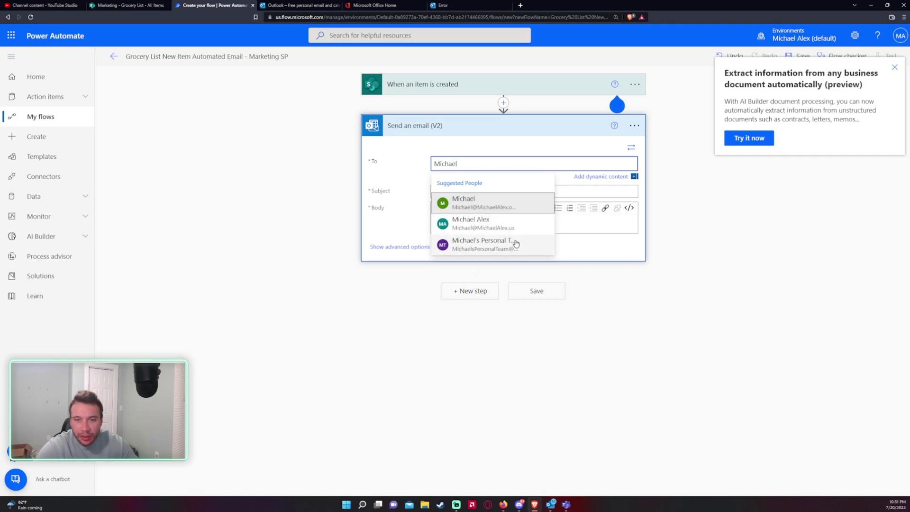
pyautogui.click(515, 210)
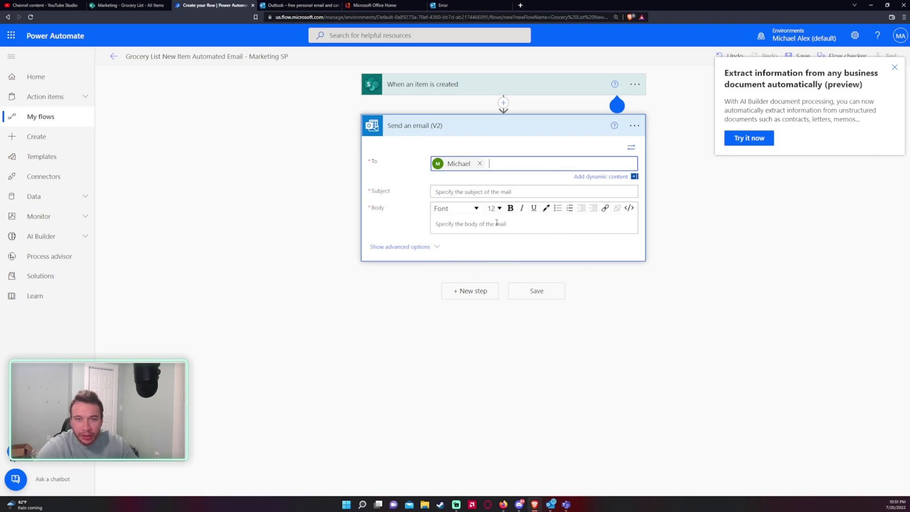
# Enter the subject 'Grocery List New Item Added - Marketing SharePoint'
pyautogui.click(478, 190)
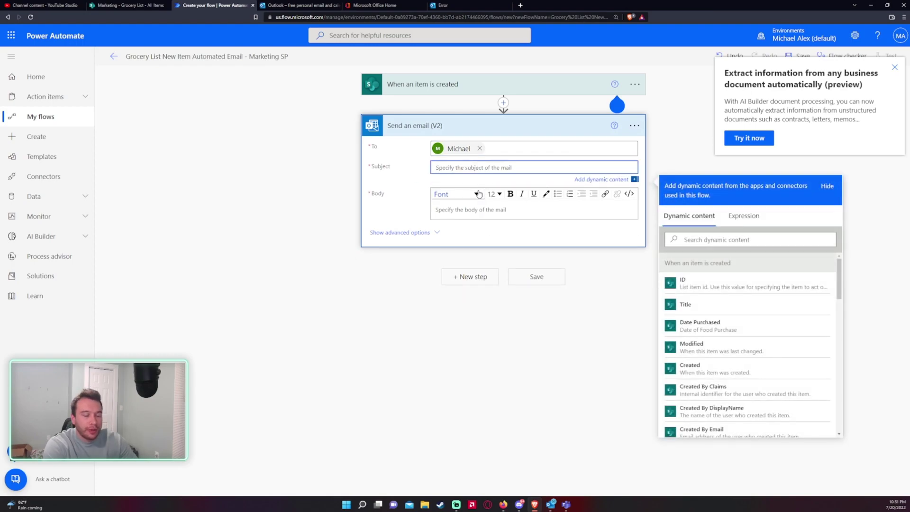
pyautogui.write('G')
pyautogui.press('BackSpace')
pyautogui.write('G')
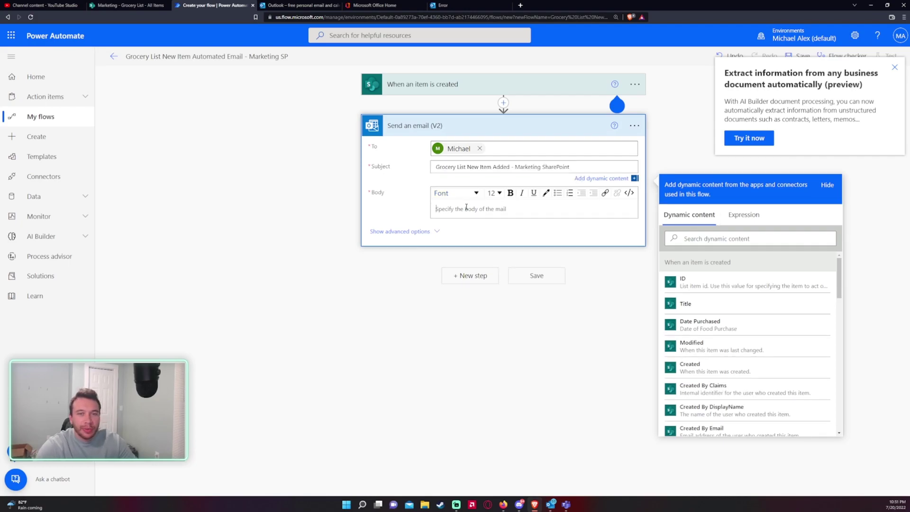
# Begin the body with 'Hi', a details intro line, and the dynamic Title
pyautogui.click(464, 207)
pyautogui.write('Hi,')
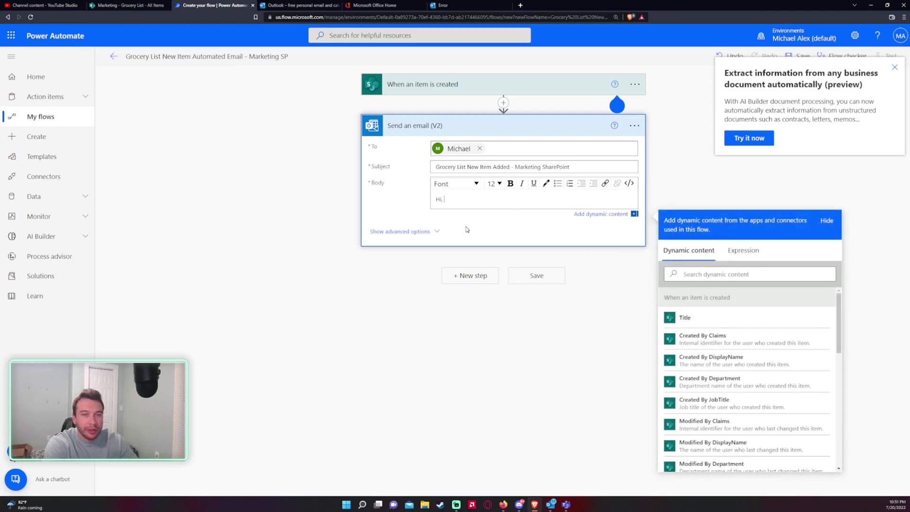
pyautogui.press('Return')
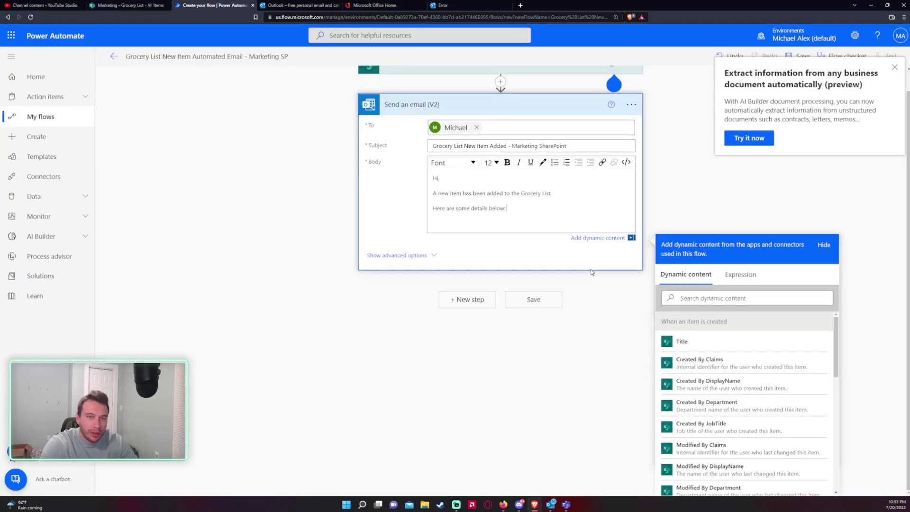
pyautogui.press('Return')
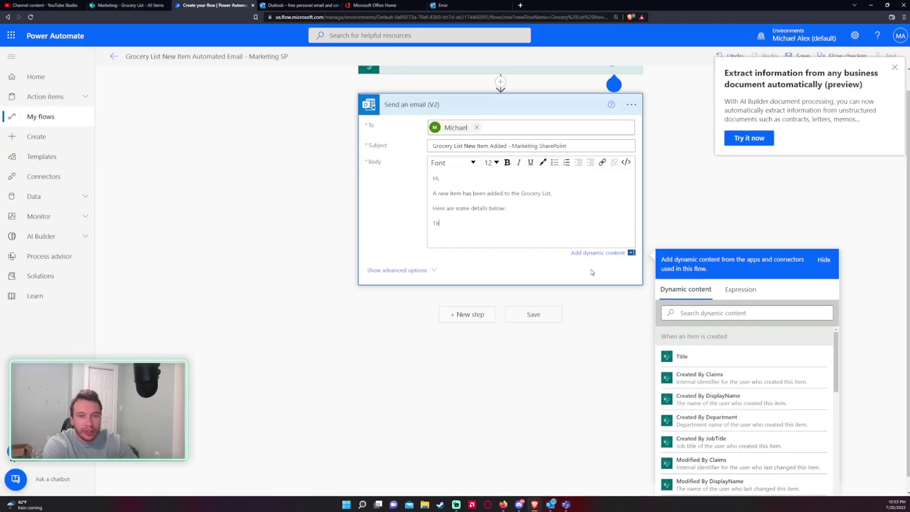
pyautogui.click(143, 5)
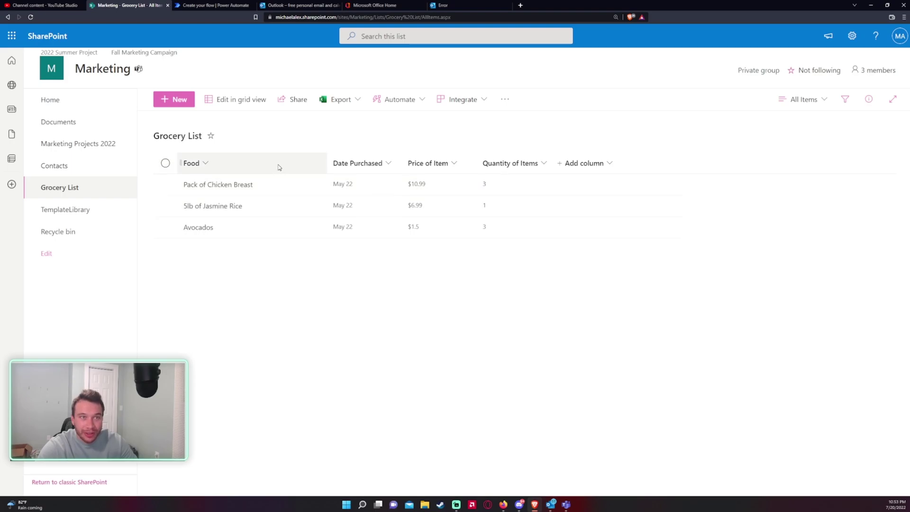
pyautogui.click(458, 3)
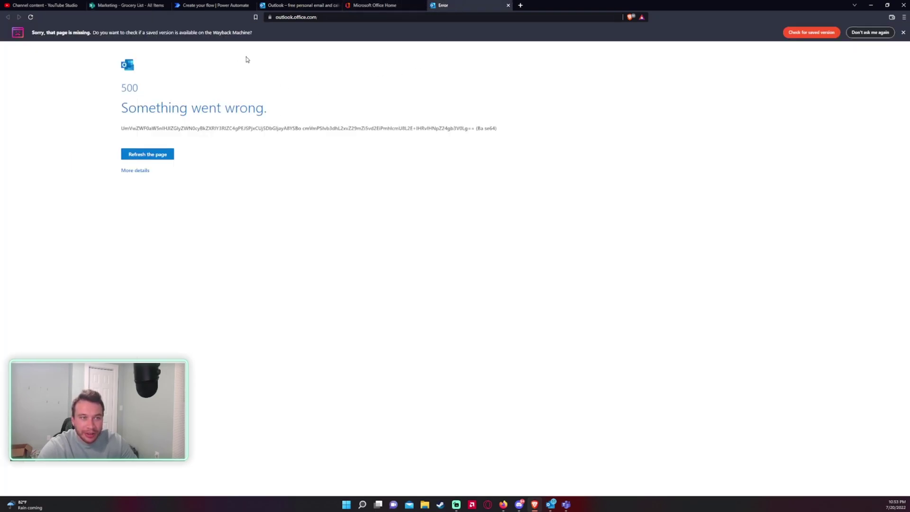
pyautogui.click(223, 5)
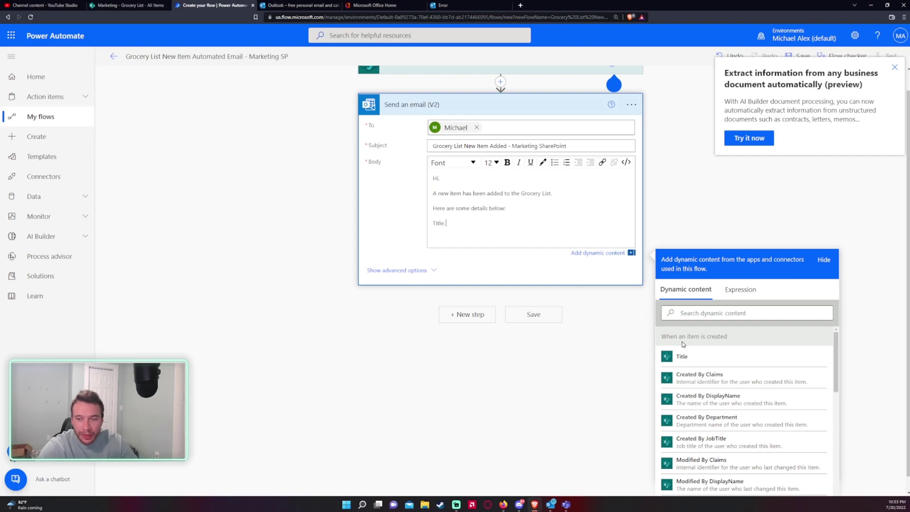
pyautogui.click(682, 356)
pyautogui.press('Return')
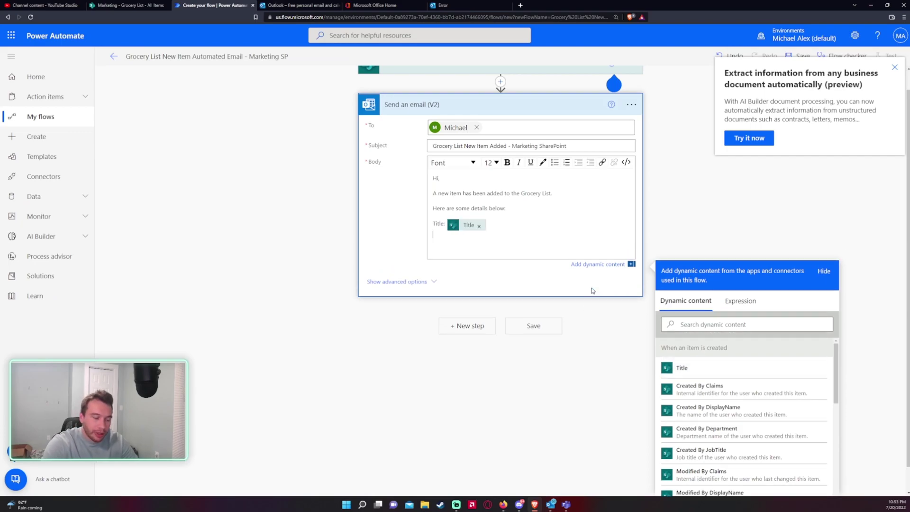
# Add 'Date Purchased:' and 'Price of Item:' labels and insert the Date Purchased value
pyautogui.click(158, 5)
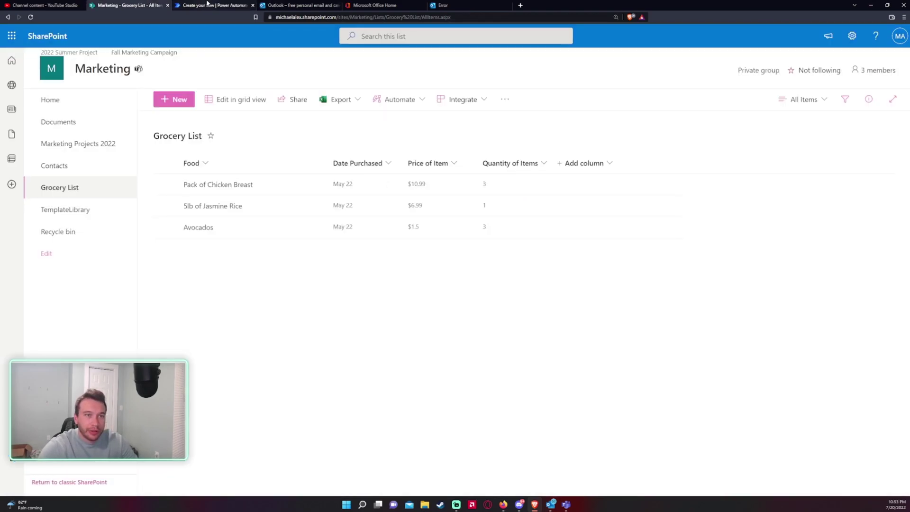
pyautogui.click(207, 4)
pyautogui.write('Date Purchased:')
pyautogui.press('Return')
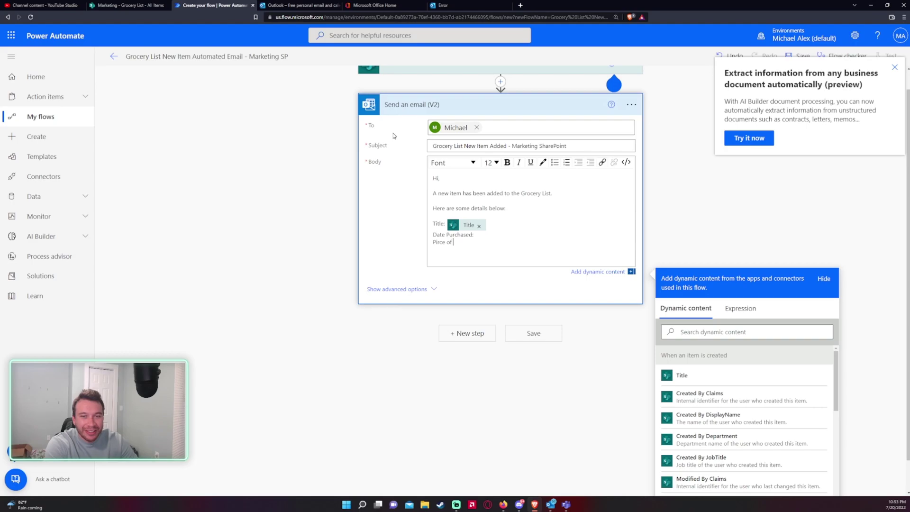
pyautogui.write('Price of Item:')
pyautogui.press('Return')
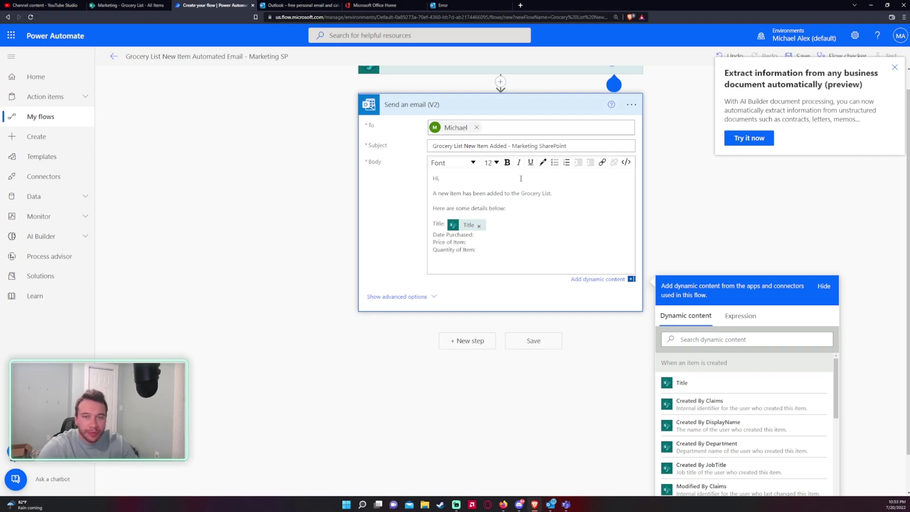
pyautogui.click(736, 346)
pyautogui.write('date')
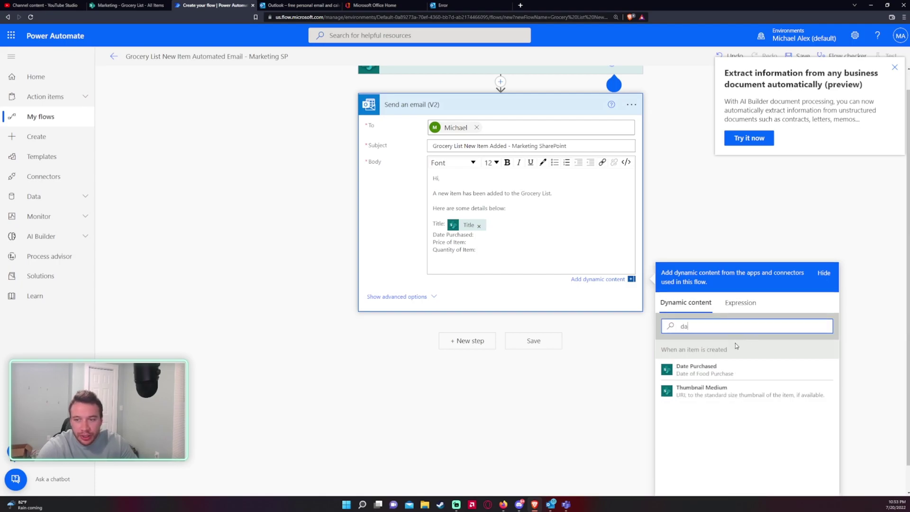
pyautogui.click(696, 379)
# Insert the dynamic Price of Item value after its label
pyautogui.click(127, 6)
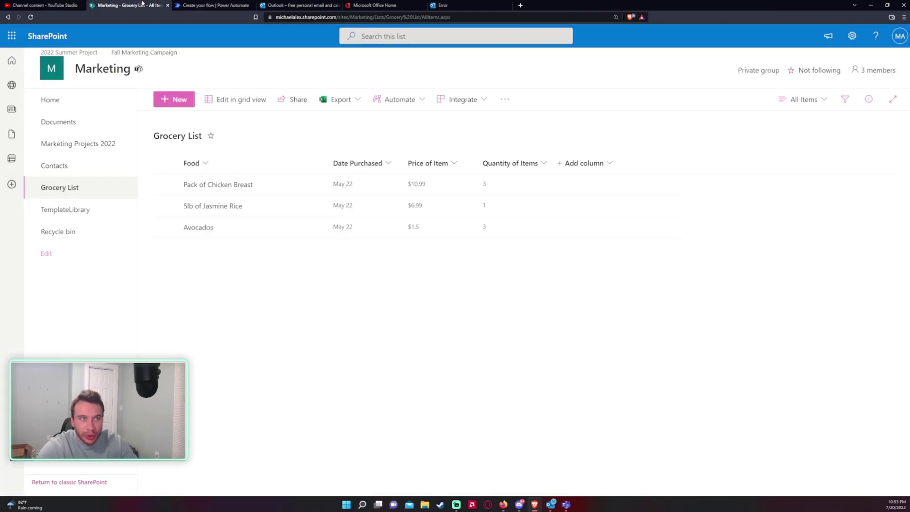
pyautogui.click(214, 5)
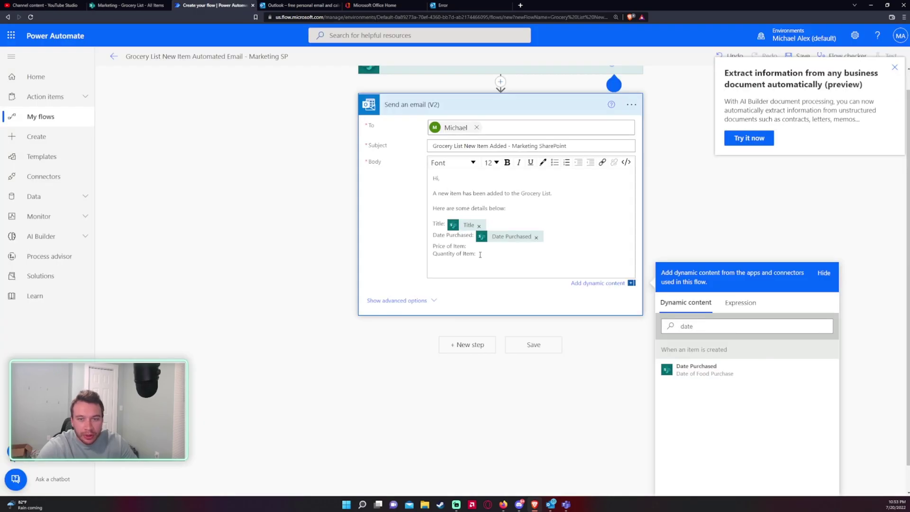
pyautogui.click(721, 327)
pyautogui.doubleClick(721, 327)
pyautogui.write('price')
pyautogui.click(692, 369)
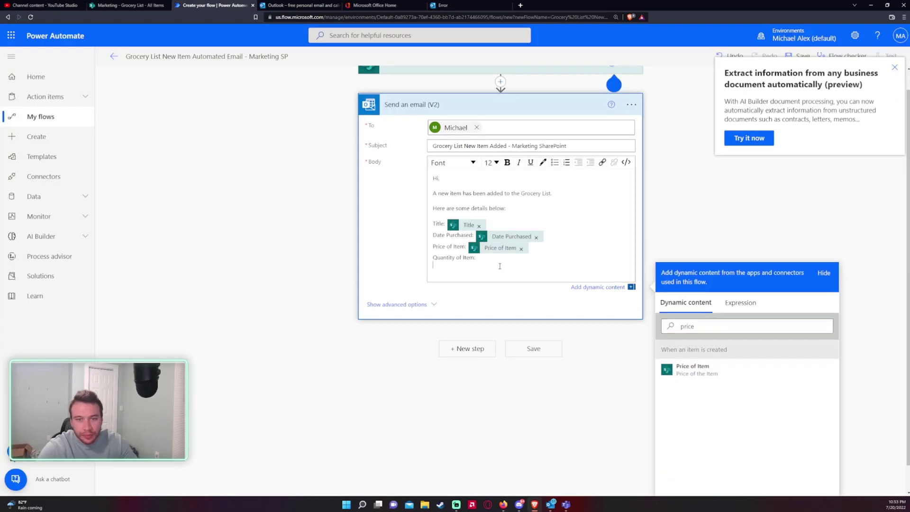
# Insert the dynamic Quantity of Items value and pluralise its label
pyautogui.click(693, 326)
pyautogui.doubleClick(692, 326)
pyautogui.write('qua')
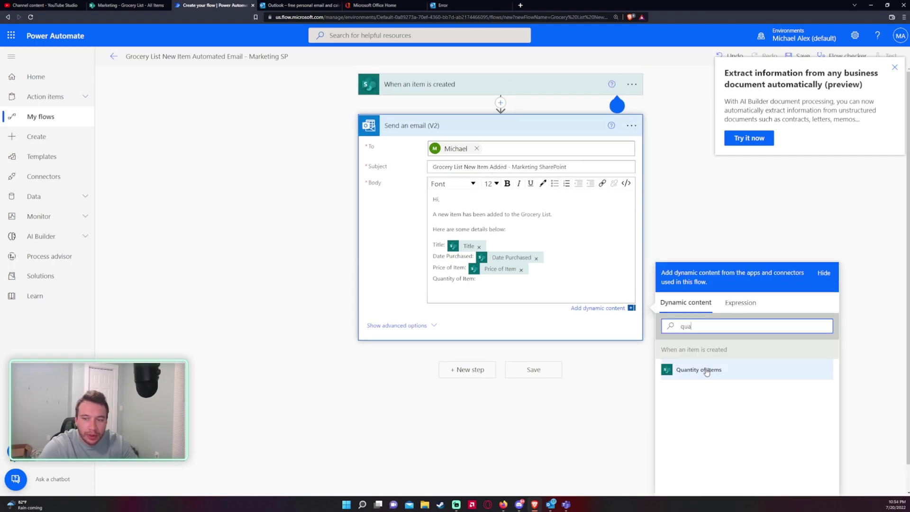
pyautogui.click(693, 369)
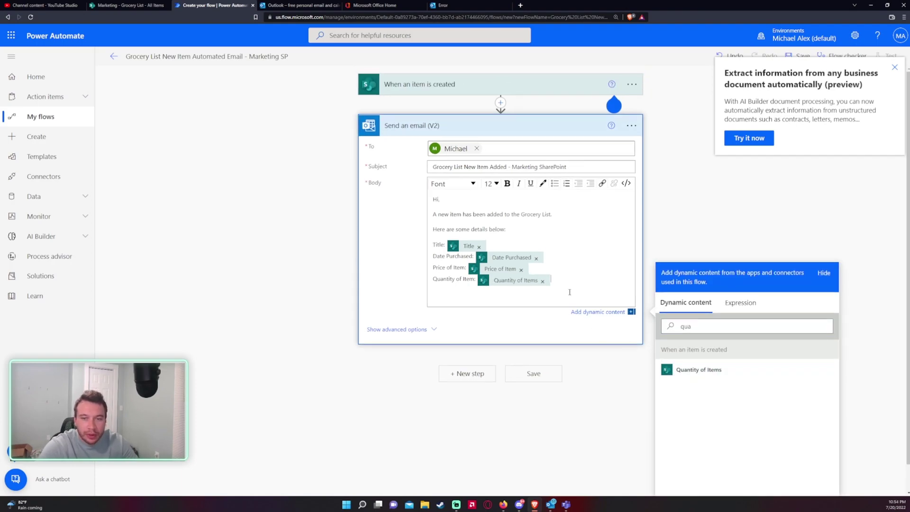
pyautogui.click(473, 279)
pyautogui.write('s:')
pyautogui.press('Return')
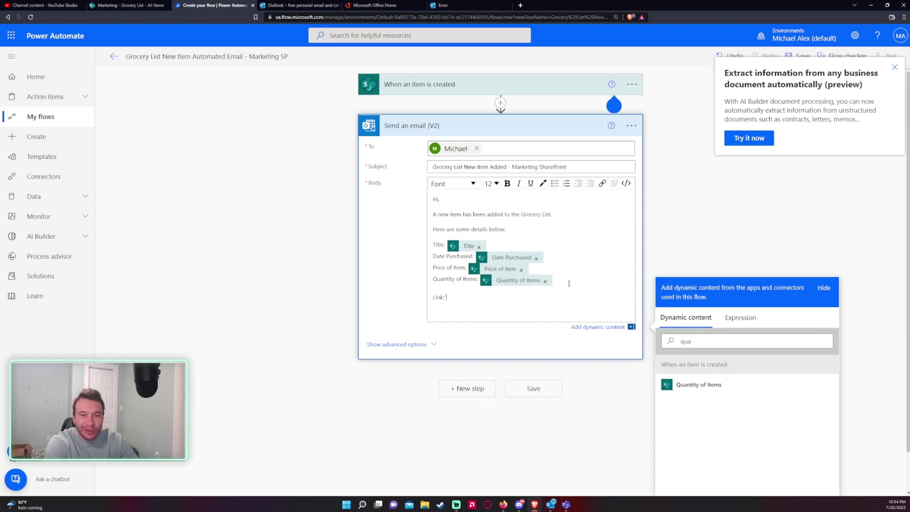
# Insert the Link to item value and sign off with 'Thanks,', a name and 'Power Automated'
pyautogui.doubleClick(796, 341)
pyautogui.write('Link')
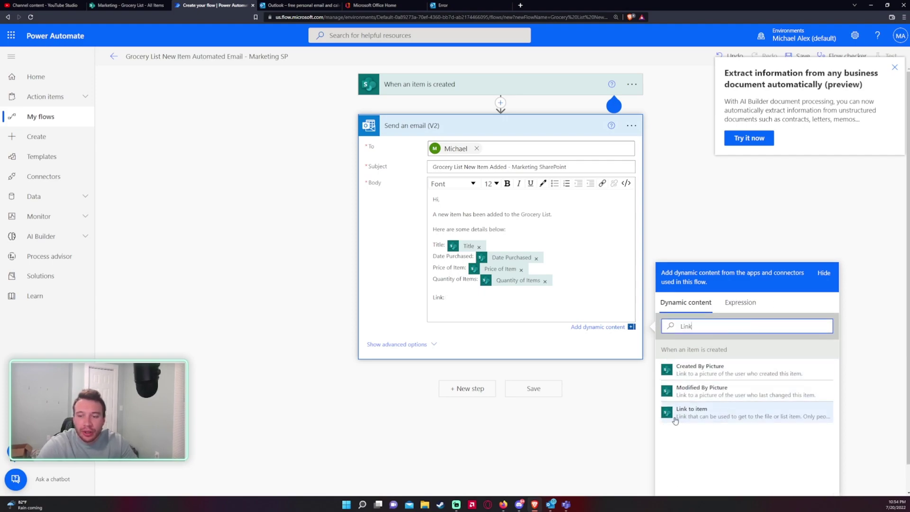
pyautogui.click(704, 417)
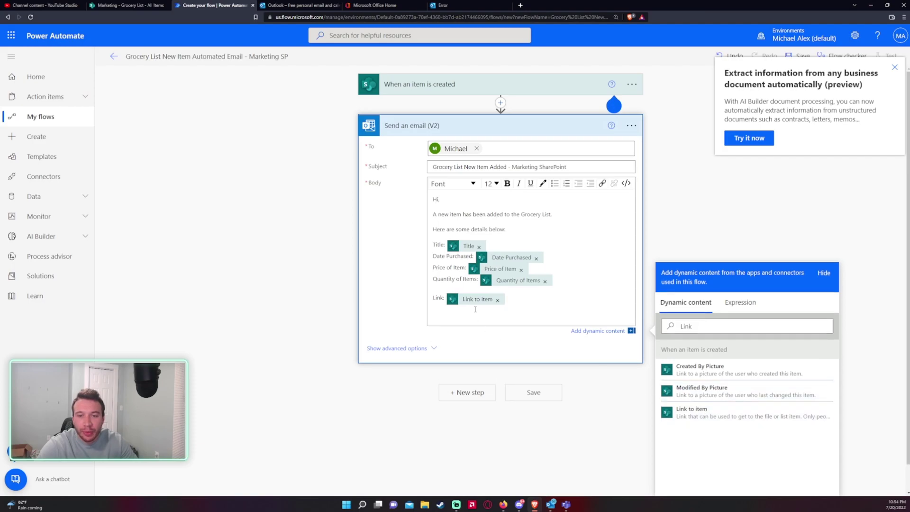
pyautogui.press('Return')
pyautogui.write('Thanks,')
pyautogui.press('Return')
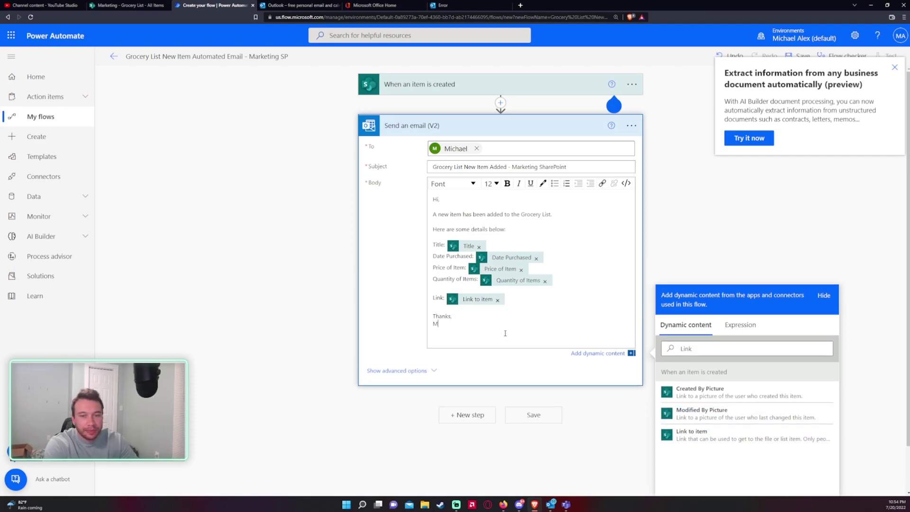
pyautogui.write('Michael')
pyautogui.press('Return')
pyautogui.write('Powe')
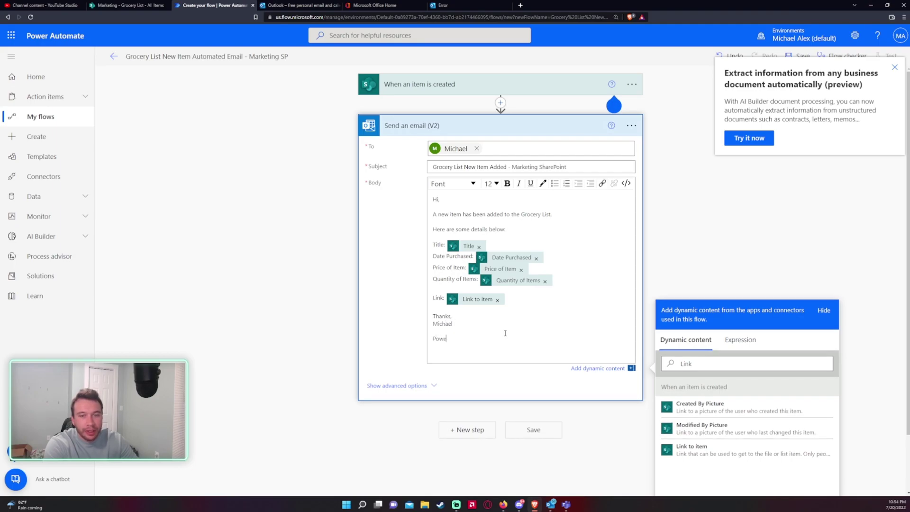
pyautogui.write('r Automated Email')
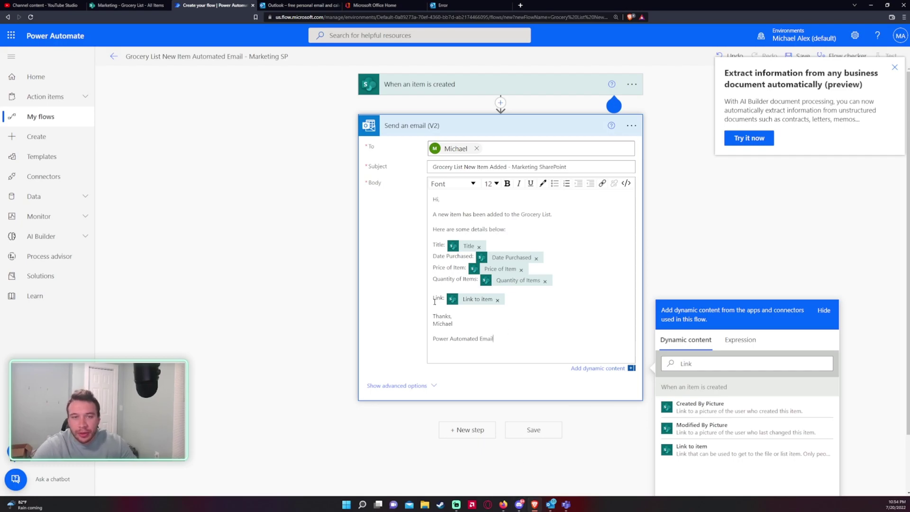
# Save the flow, dismiss the promotions, and close the flow-ready notice on its details page
pyautogui.click(438, 127)
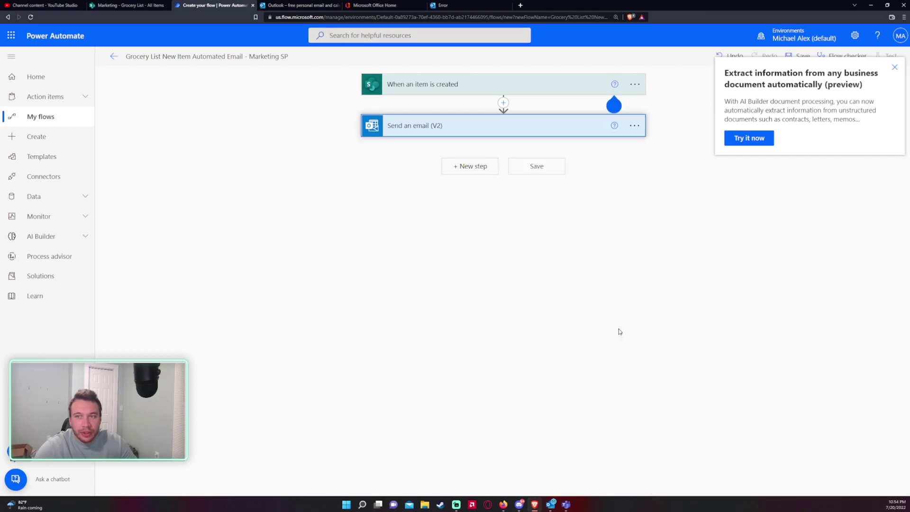
pyautogui.click(532, 166)
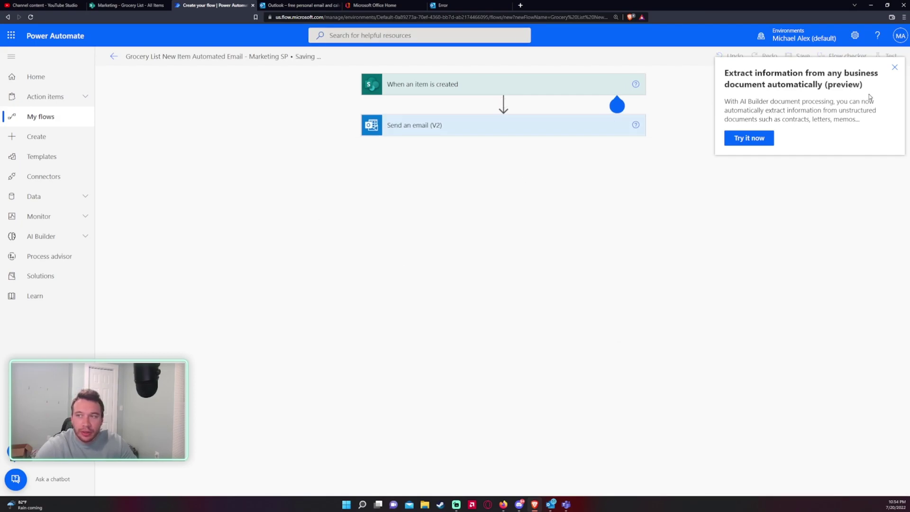
pyautogui.click(895, 67)
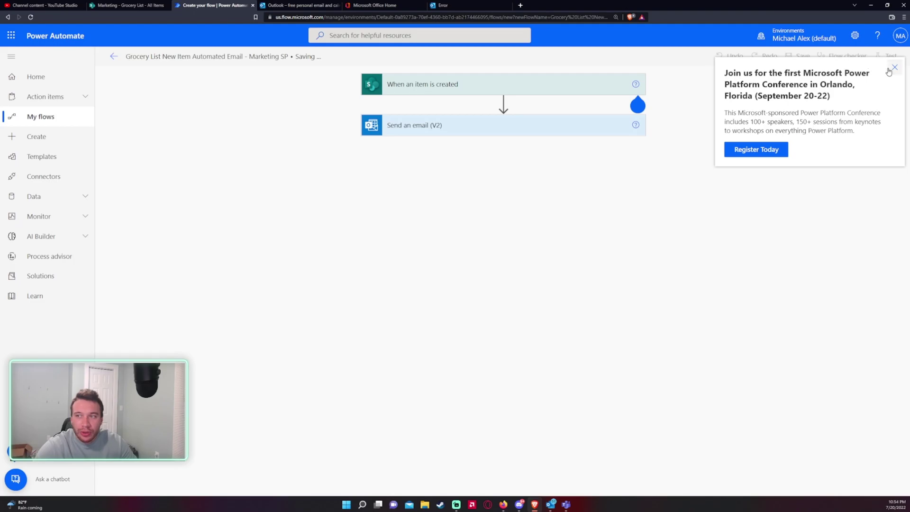
pyautogui.click(895, 68)
pyautogui.click(114, 56)
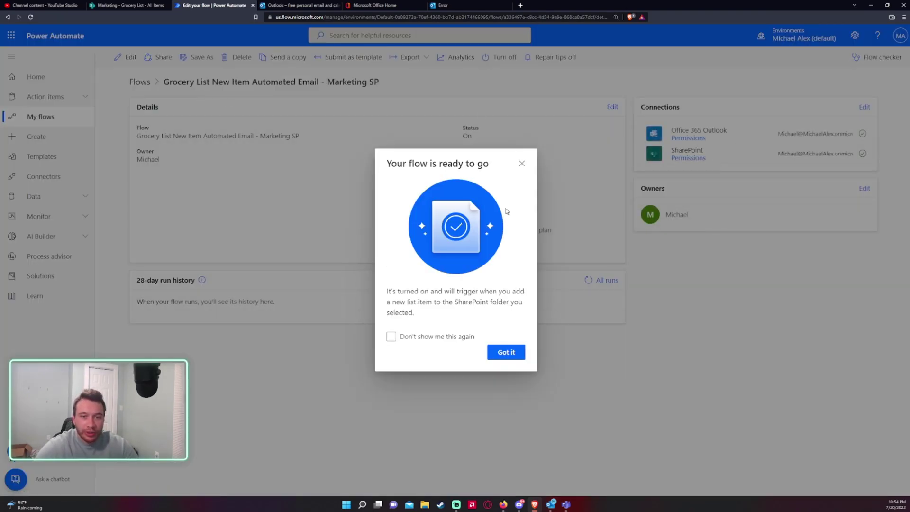
pyautogui.click(522, 164)
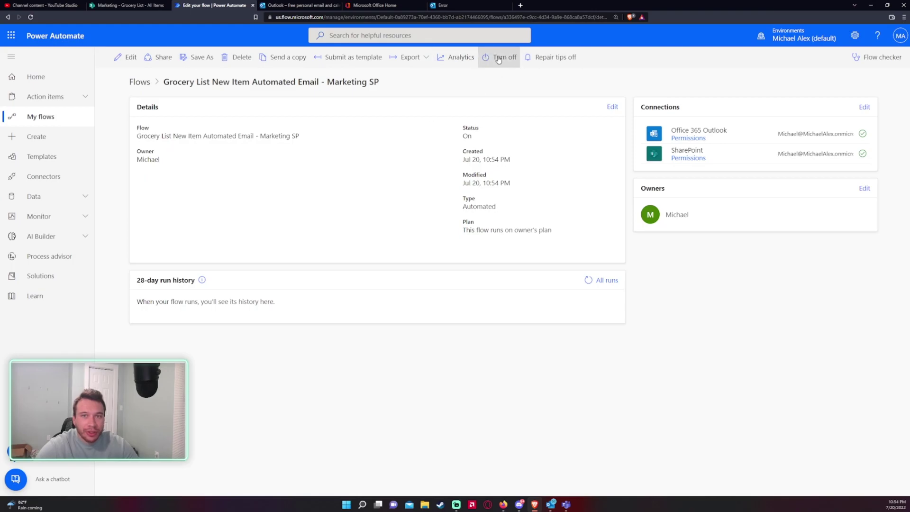
# Add an Ice Cream item purchased 7/18/2022, price 4.99, quantity 1, and save it
pyautogui.click(146, 6)
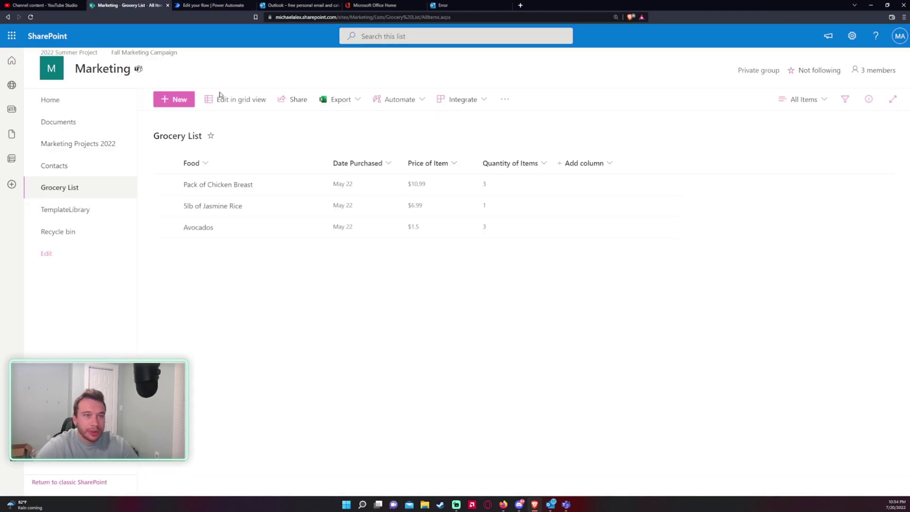
pyautogui.click(175, 102)
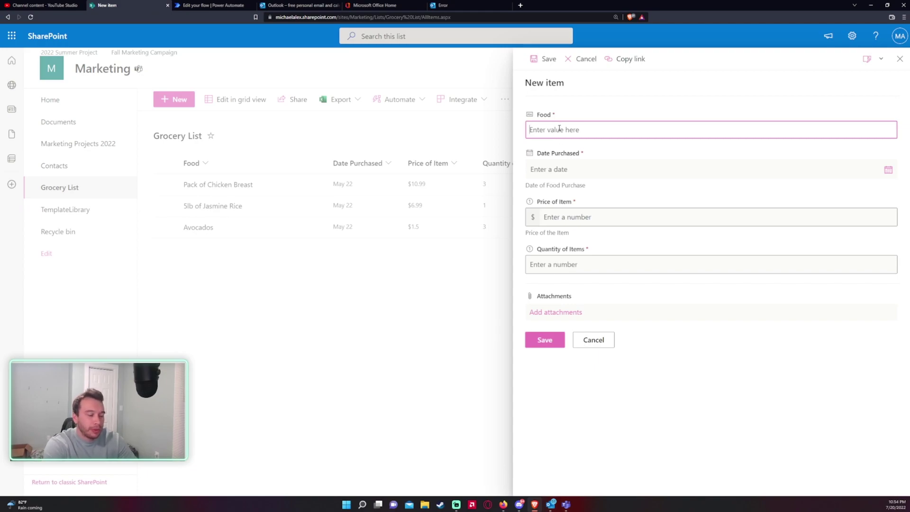
pyautogui.click(559, 128)
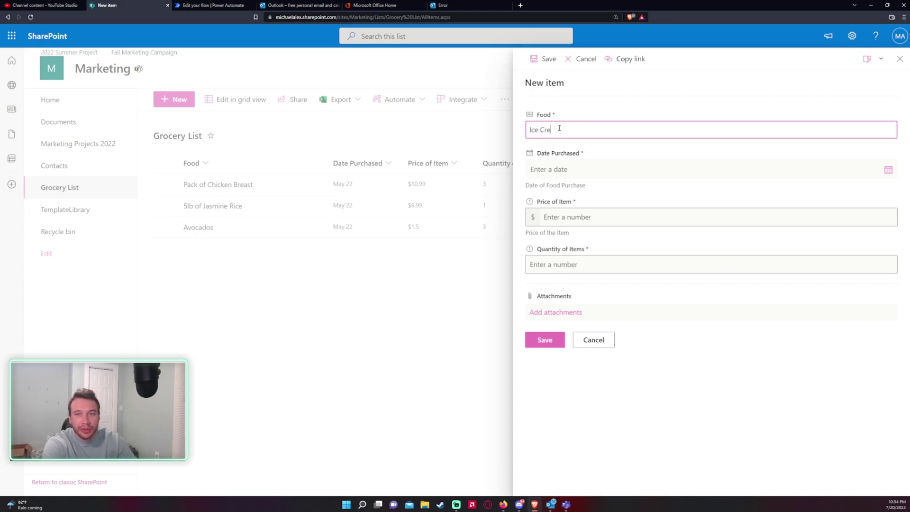
pyautogui.click(549, 169)
pyautogui.click(888, 170)
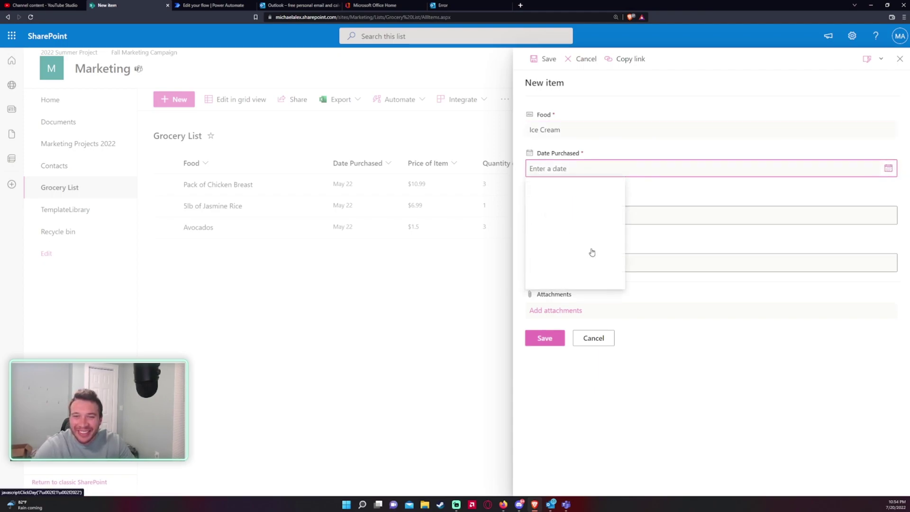
pyautogui.click(547, 242)
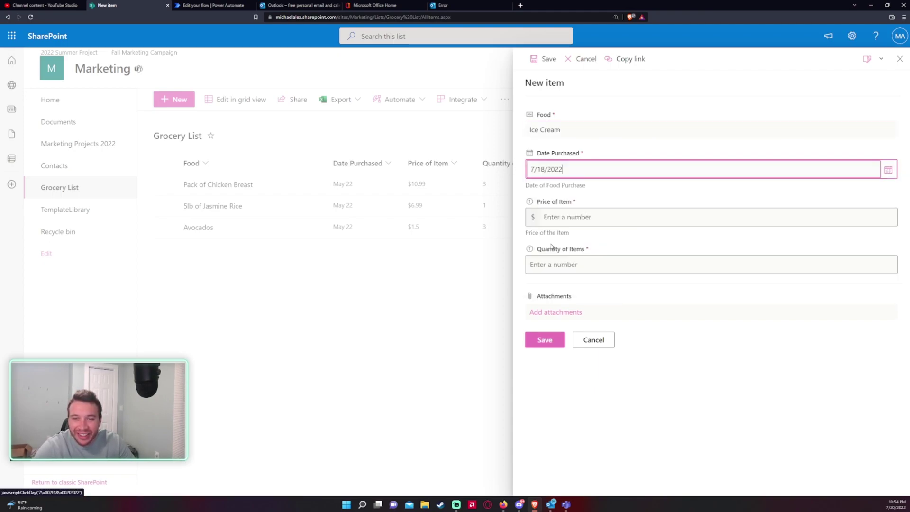
pyautogui.click(592, 223)
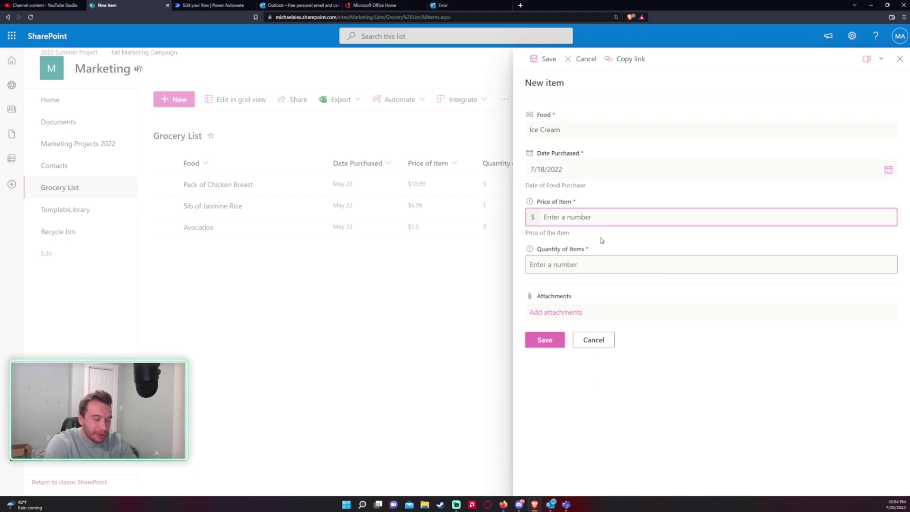
pyautogui.write('4.99')
pyautogui.press('Tab')
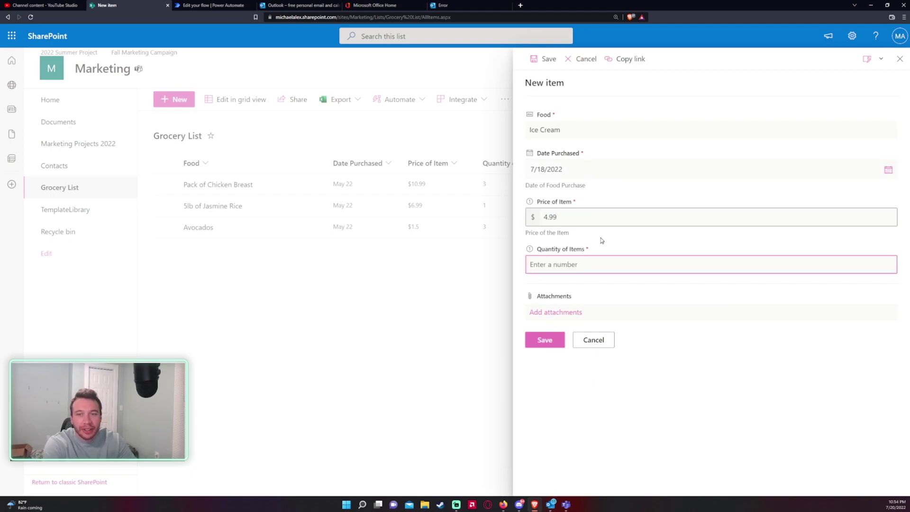
pyautogui.write('1')
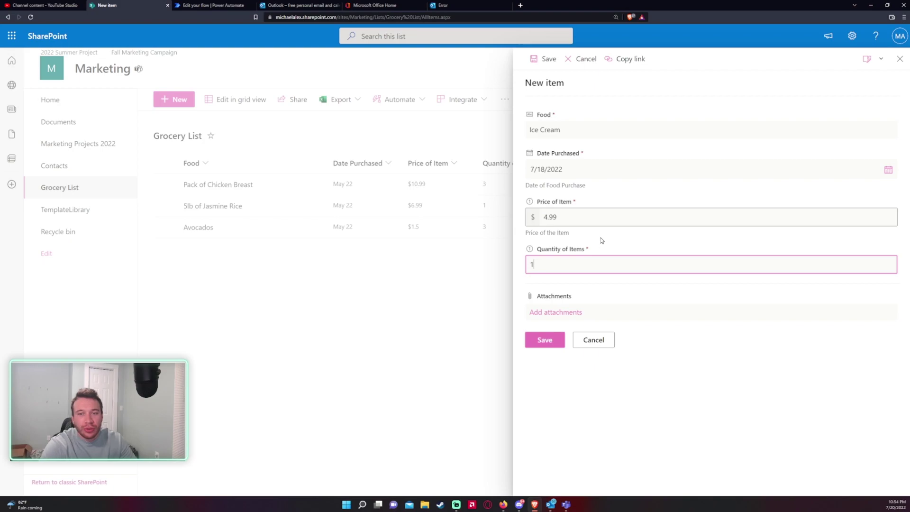
pyautogui.click(545, 344)
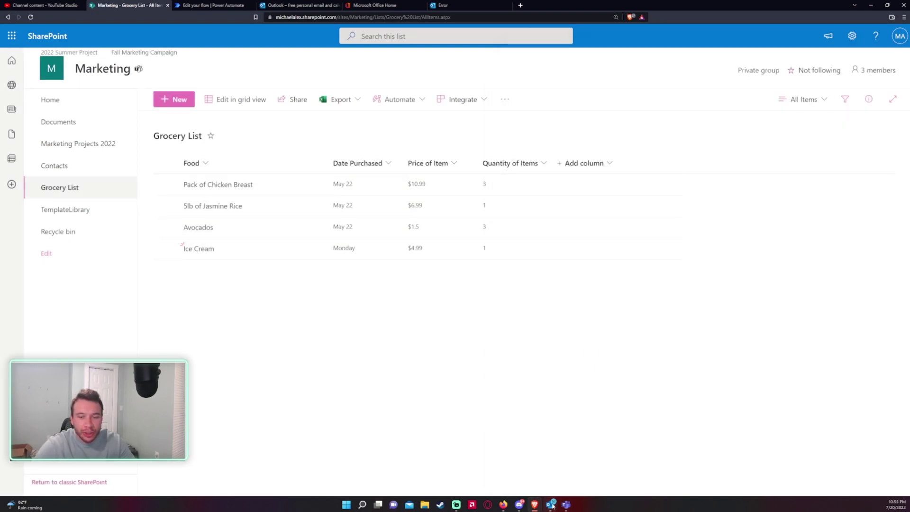
# Check the inbox for the triggered email, then go to the flow's details and run history
pyautogui.click(213, 5)
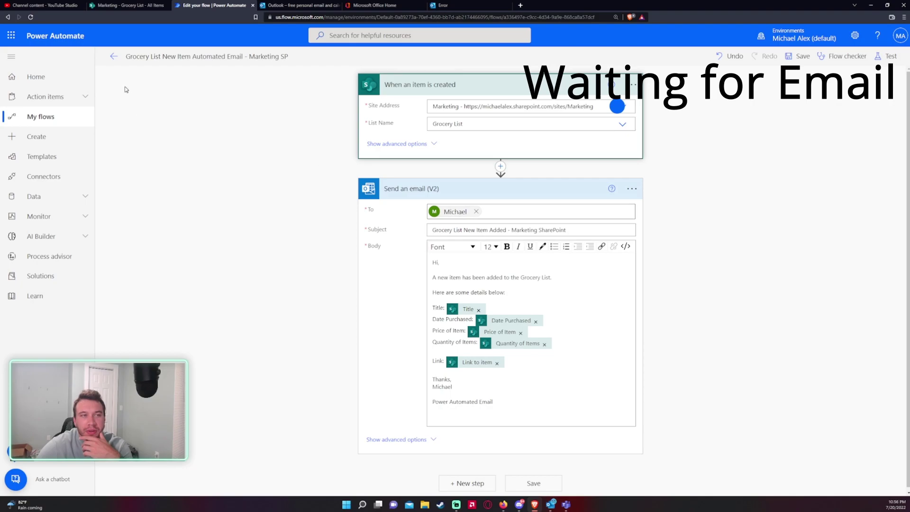
pyautogui.click(551, 505)
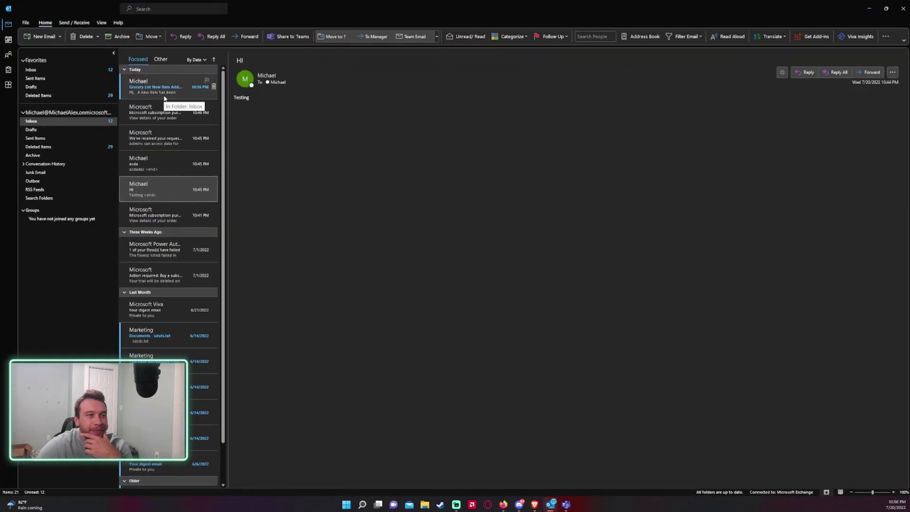
pyautogui.click(870, 9)
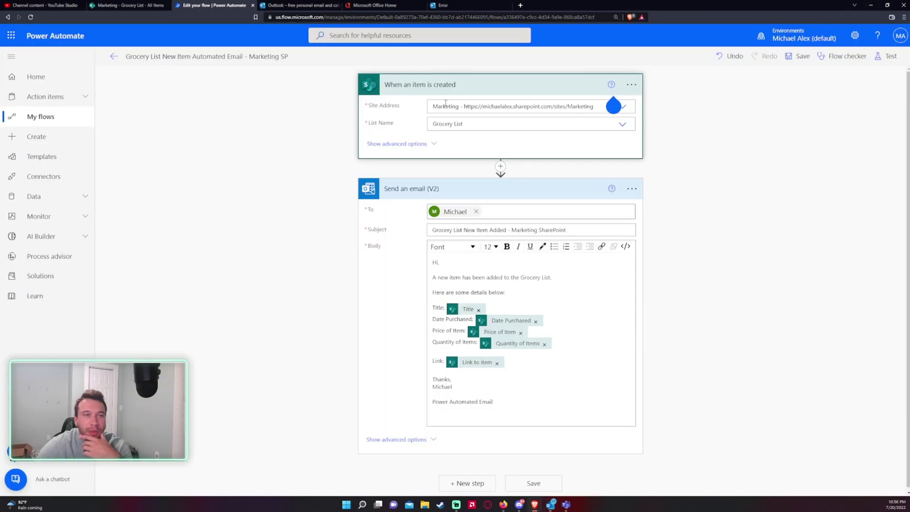
pyautogui.click(115, 57)
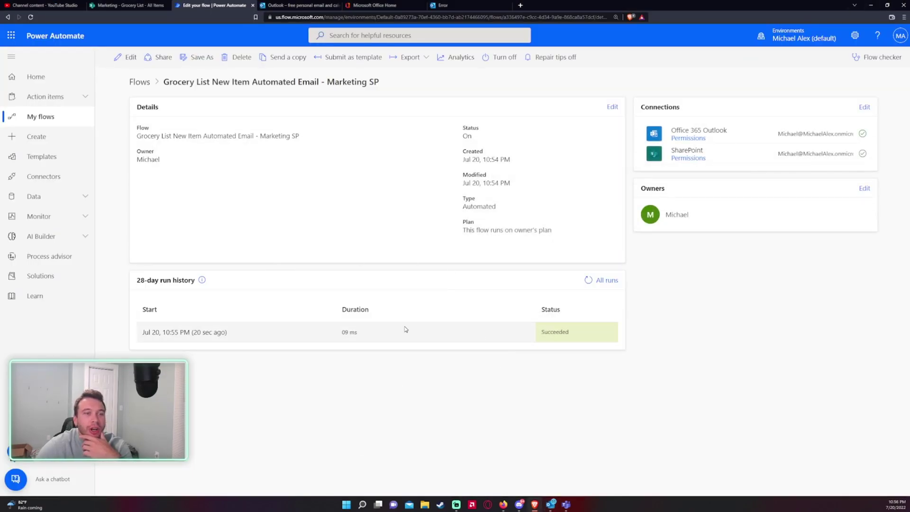
# Open the latest successful run and inspect the trigger and Send an email (V2) inputs
pyautogui.click(177, 337)
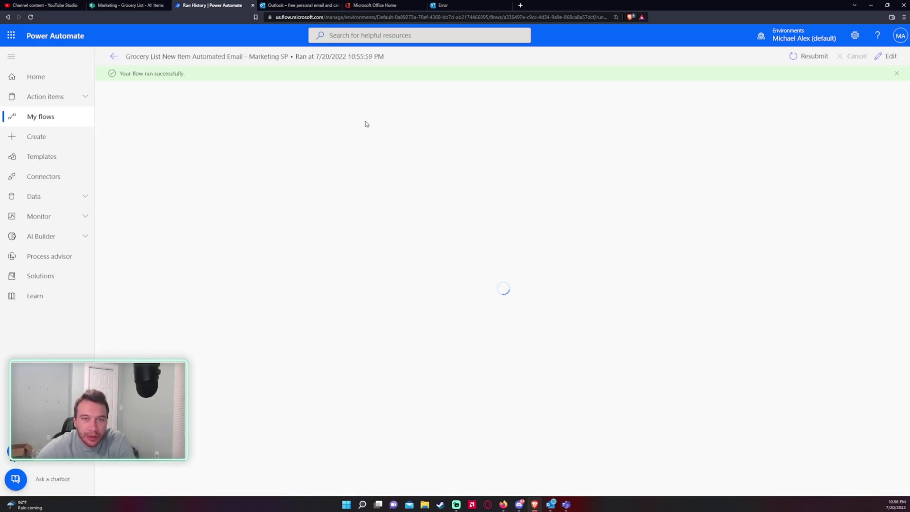
pyautogui.click(434, 116)
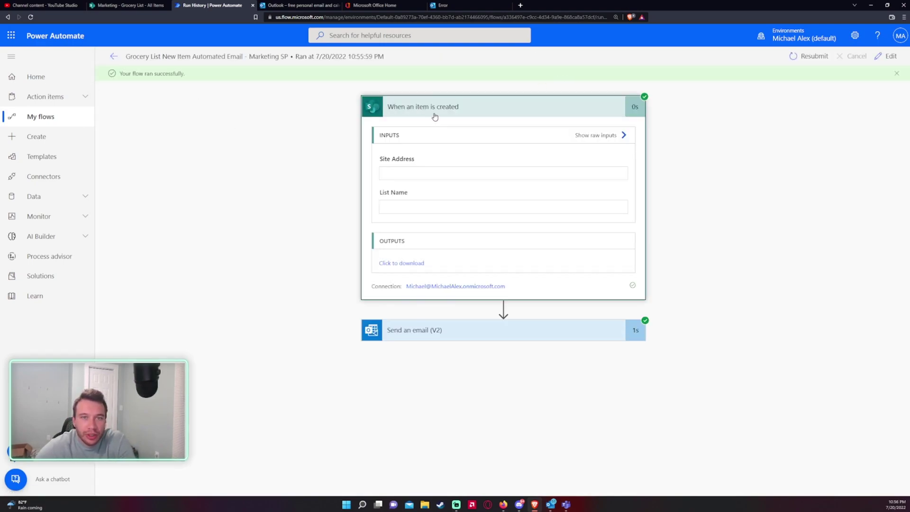
pyautogui.click(435, 106)
pyautogui.click(502, 148)
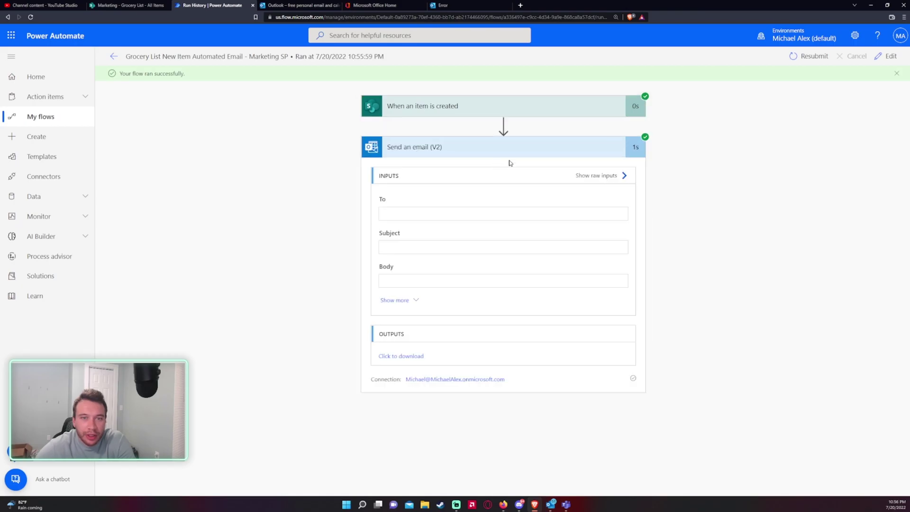
pyautogui.click(549, 505)
# Read the Grocery List New Item Added email and open its item link in the browser
pyautogui.click(157, 87)
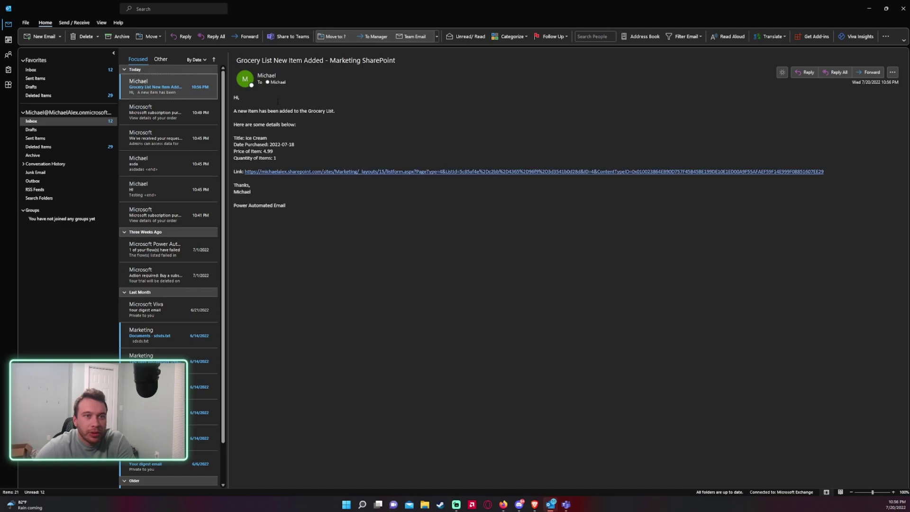
pyautogui.moveTo(234, 111); pyautogui.dragTo(312, 112)
pyautogui.click(312, 119)
pyautogui.moveTo(245, 124); pyautogui.dragTo(288, 125)
pyautogui.click(250, 136)
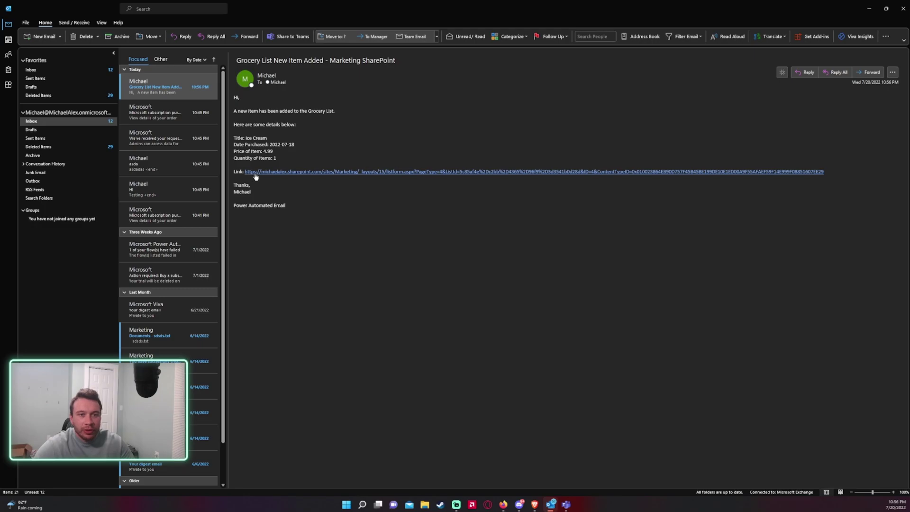
pyautogui.rightClick(813, 175)
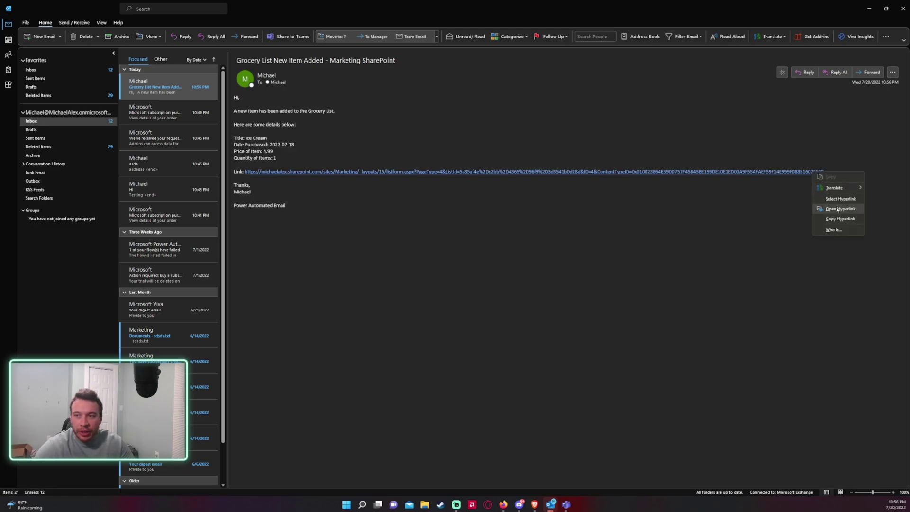
pyautogui.click(830, 218)
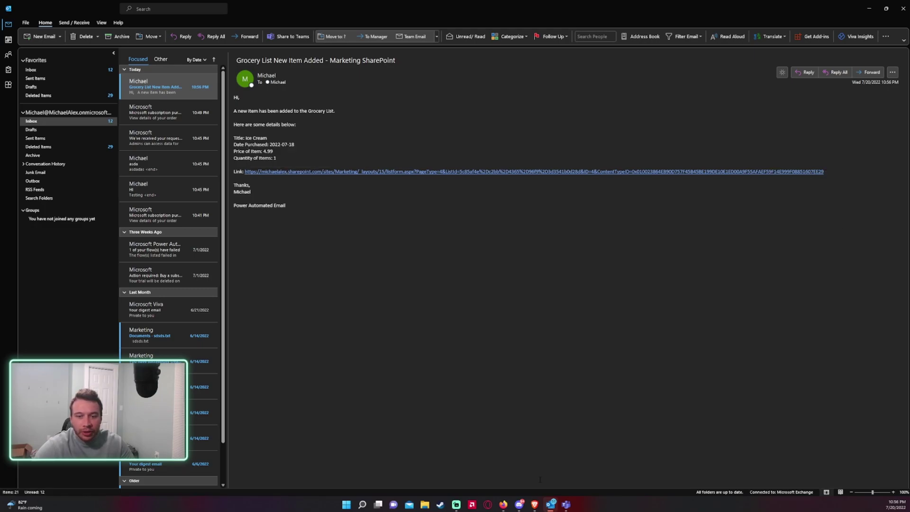
pyautogui.click(535, 506)
# Load the copied Ice Cream item link in a new tab, then navigate to the Marketing site home
pyautogui.click(520, 5)
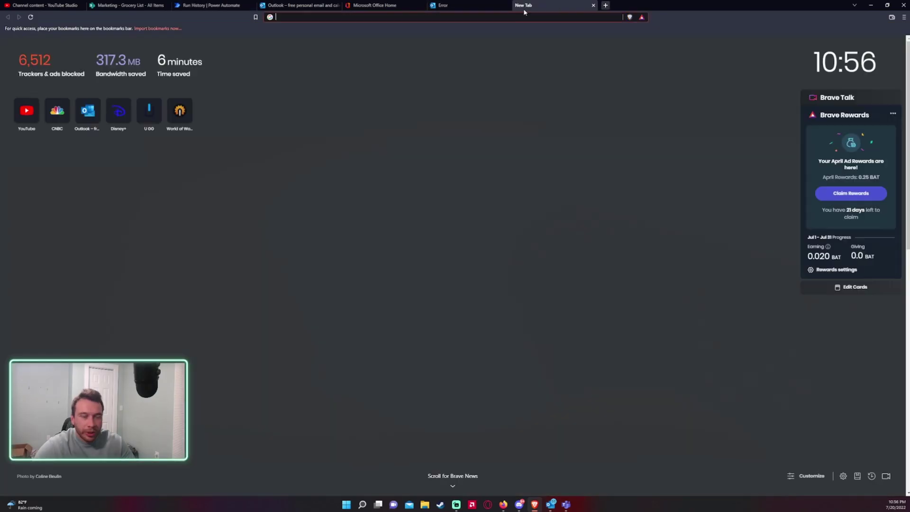
pyautogui.hotkey('ctrl', 'v')
pyautogui.press('Return')
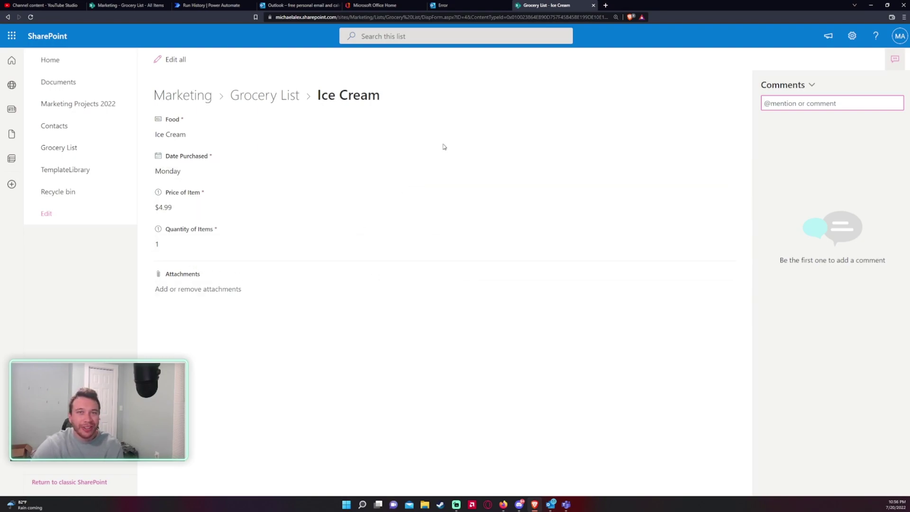
pyautogui.click(192, 97)
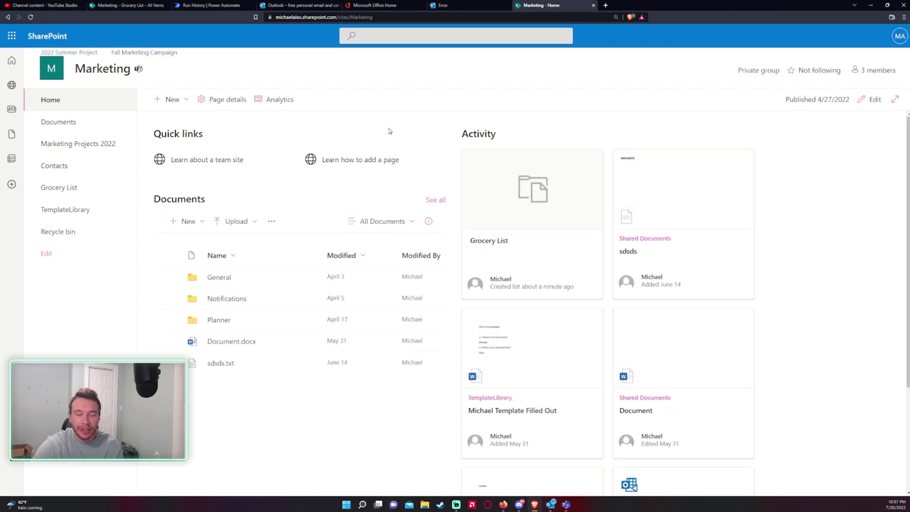